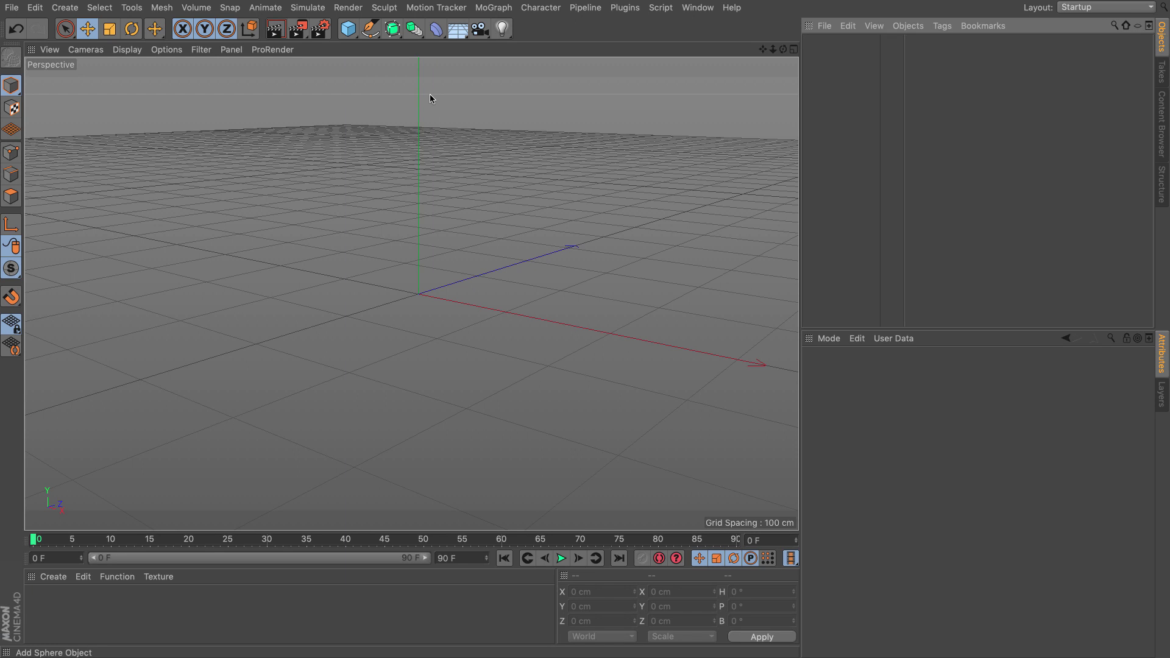
Add an icosahedron Platonic solid and make it an editable polygon object.
click(349, 29)
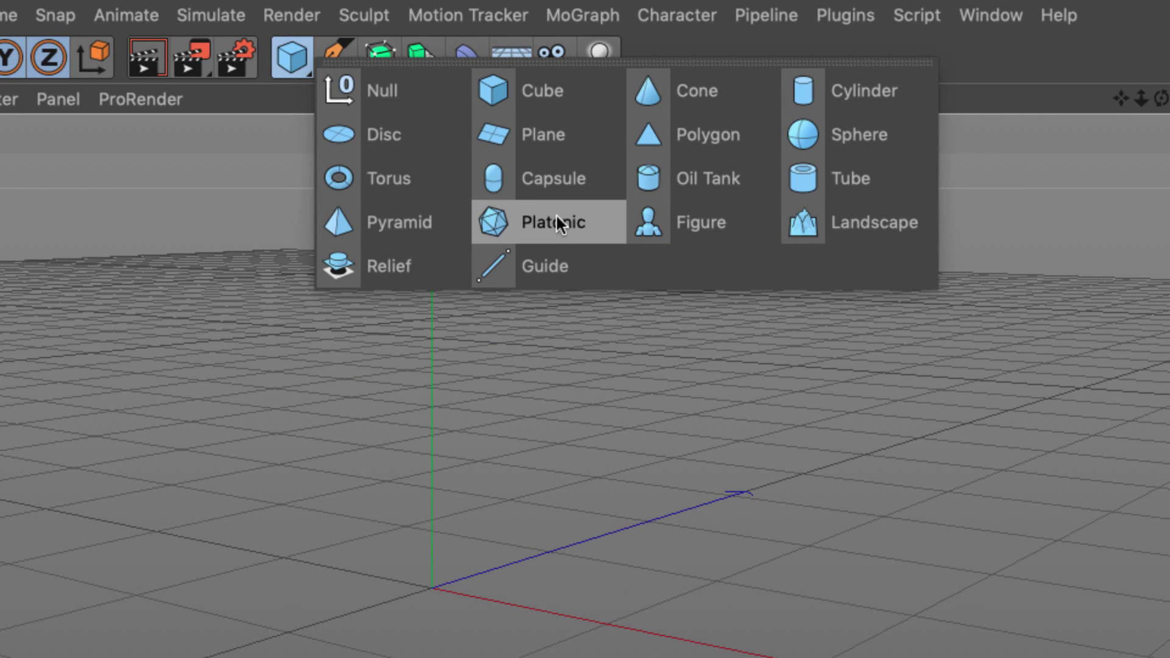
click(556, 223)
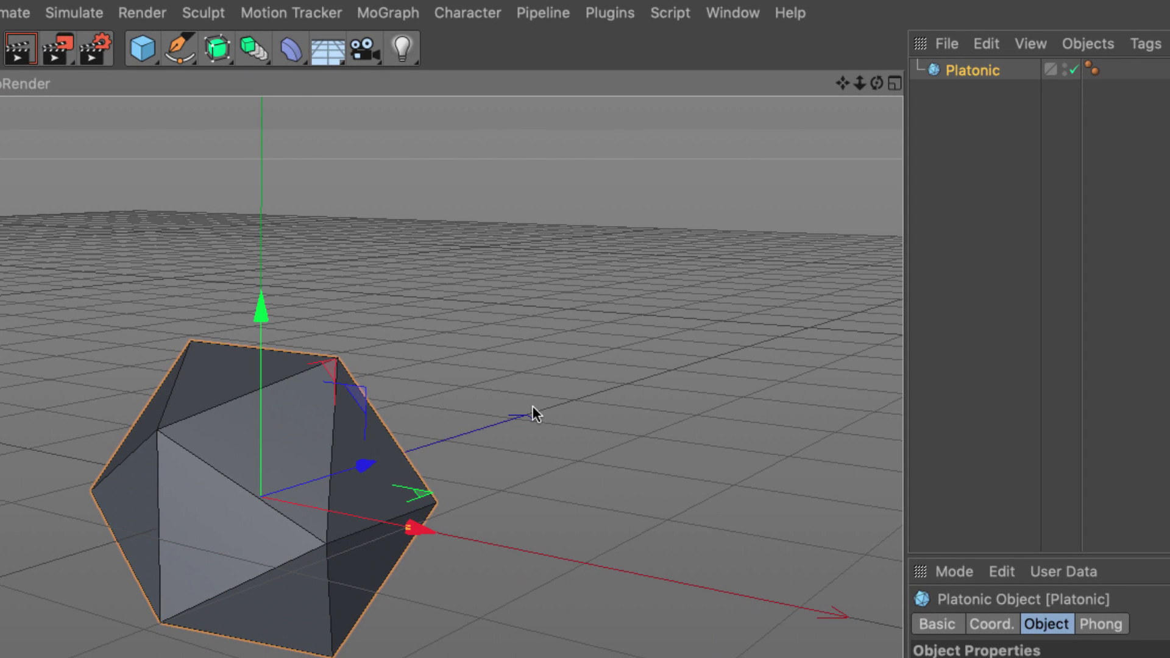
key(c)
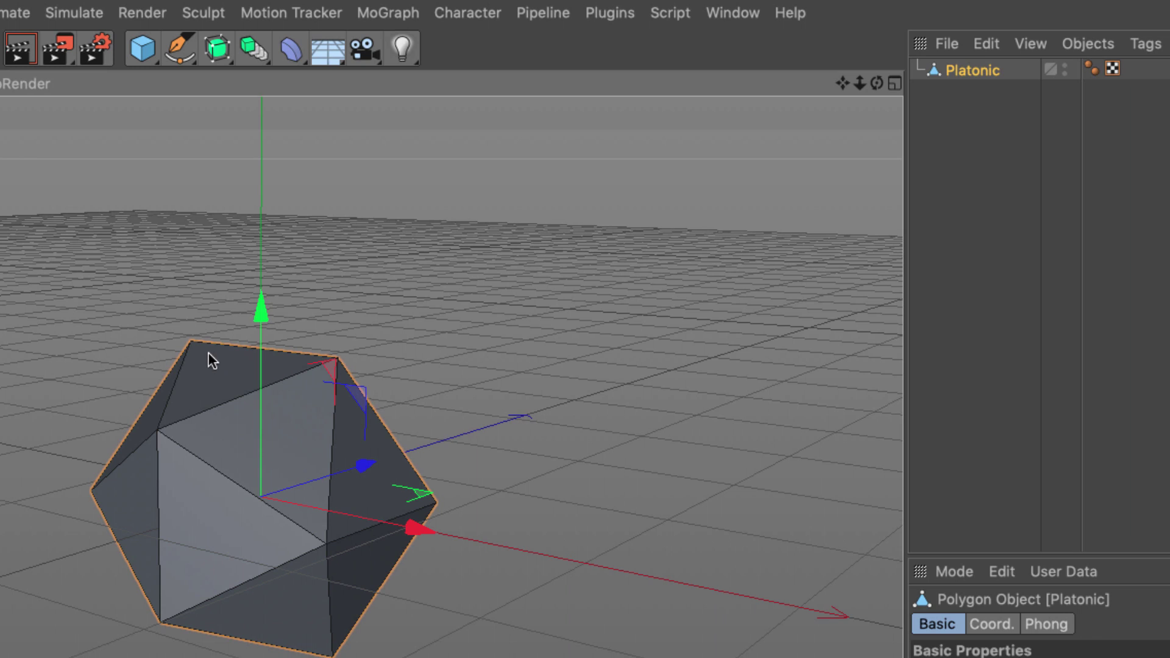
Switch the viewport to the four-view layout.
click(191, 344)
click(261, 346)
click(893, 84)
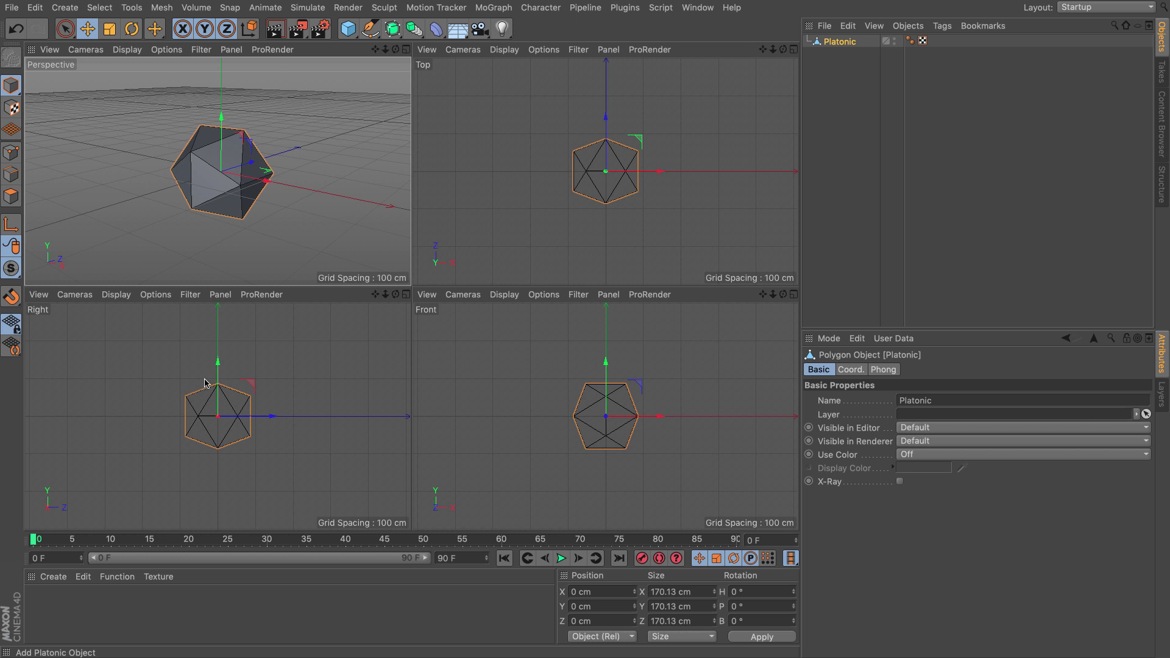
In the maximized Right view, rotate the icosahedron's axis alone to 60° pitch.
click(406, 297)
scroll(421, 281, up, 5)
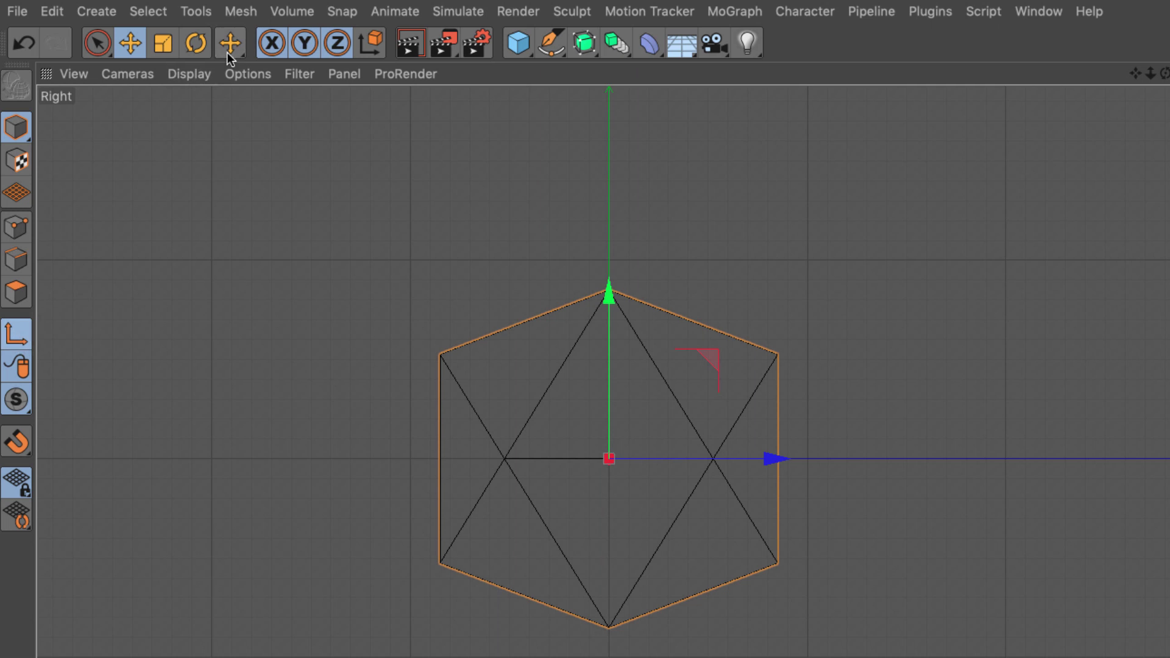
click(201, 45)
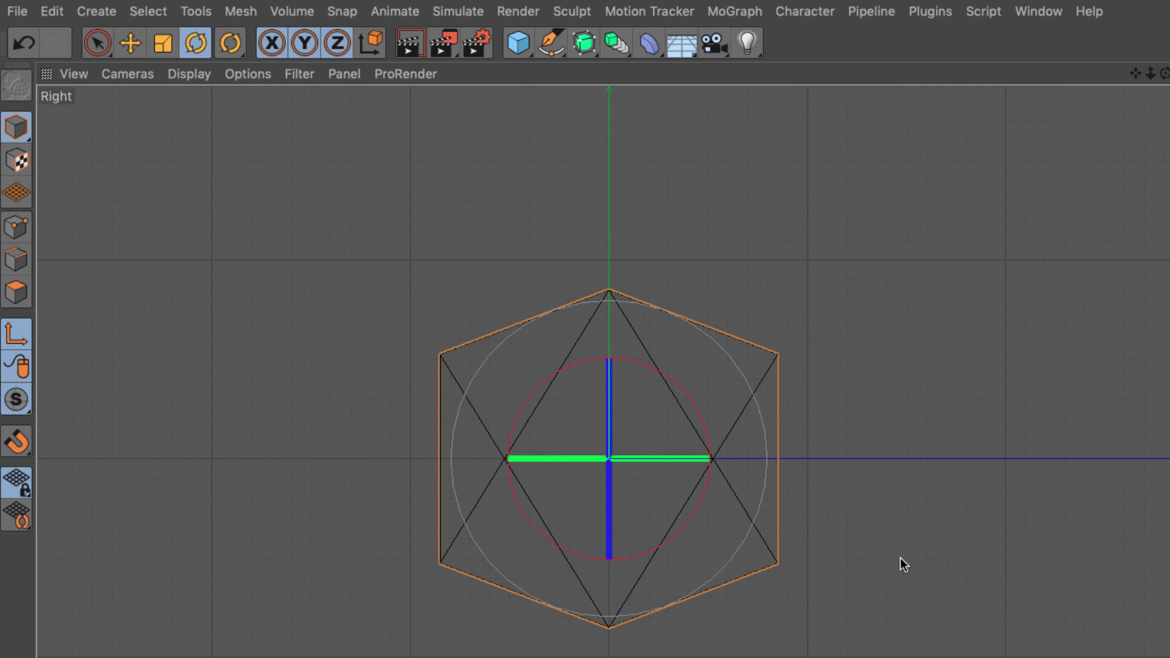
drag(901, 558, 811, 272)
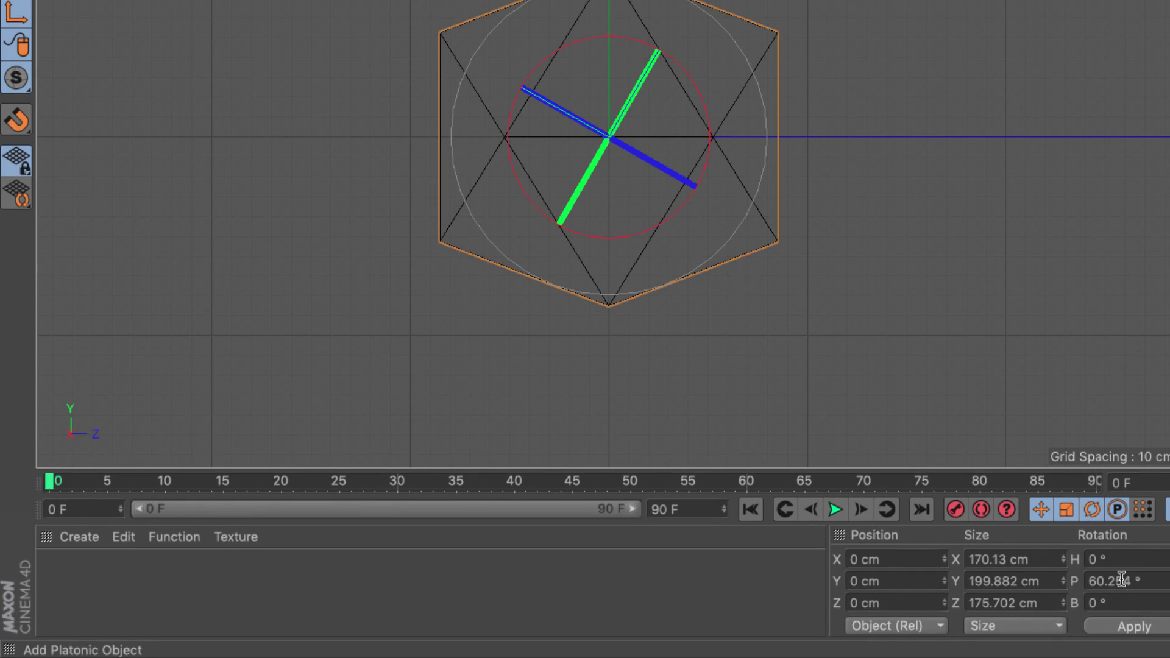
click(1121, 579)
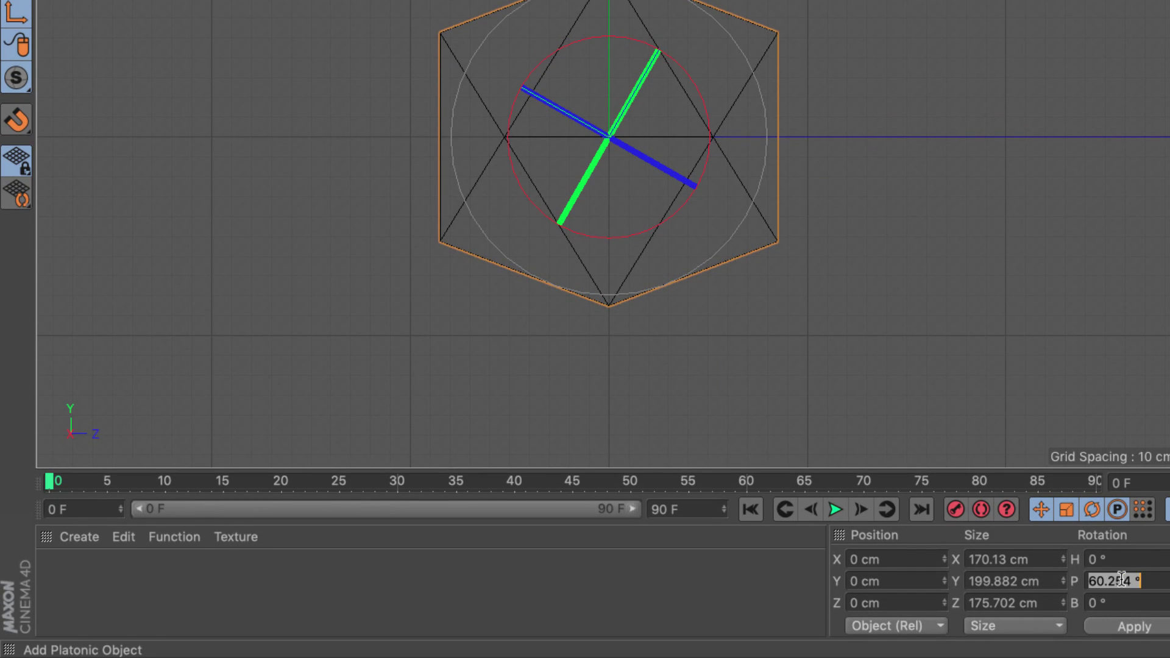
text(60)
key(Return)
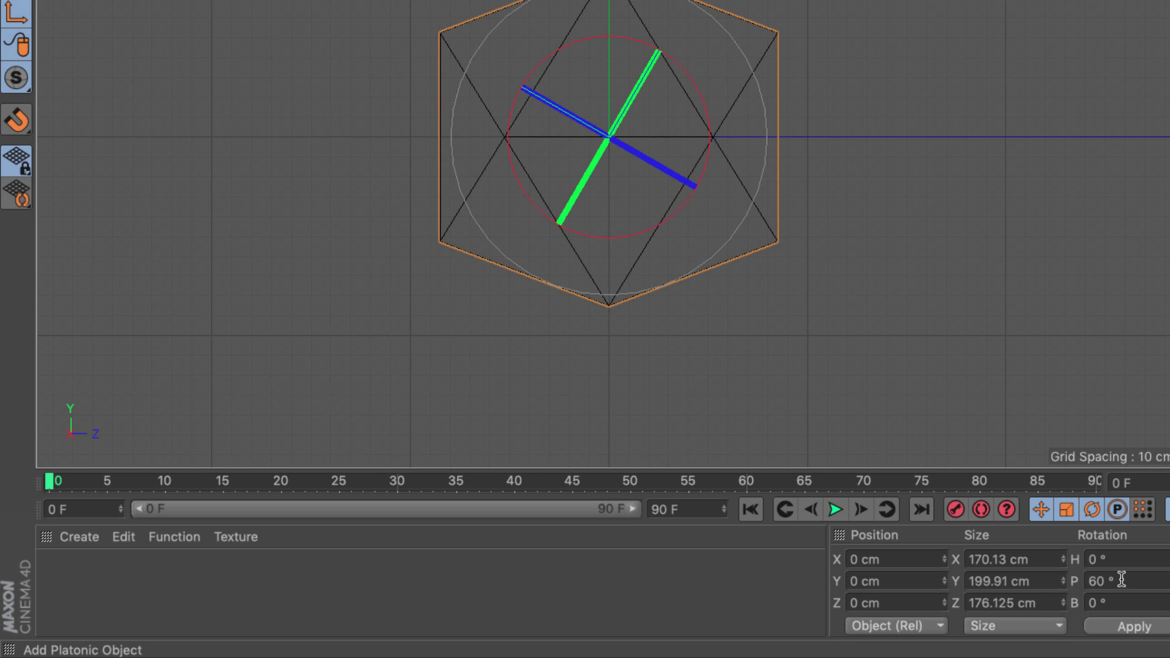
Turn off axis editing and reset pitch to 0°, leaving a vertex pointing up.
click(19, 20)
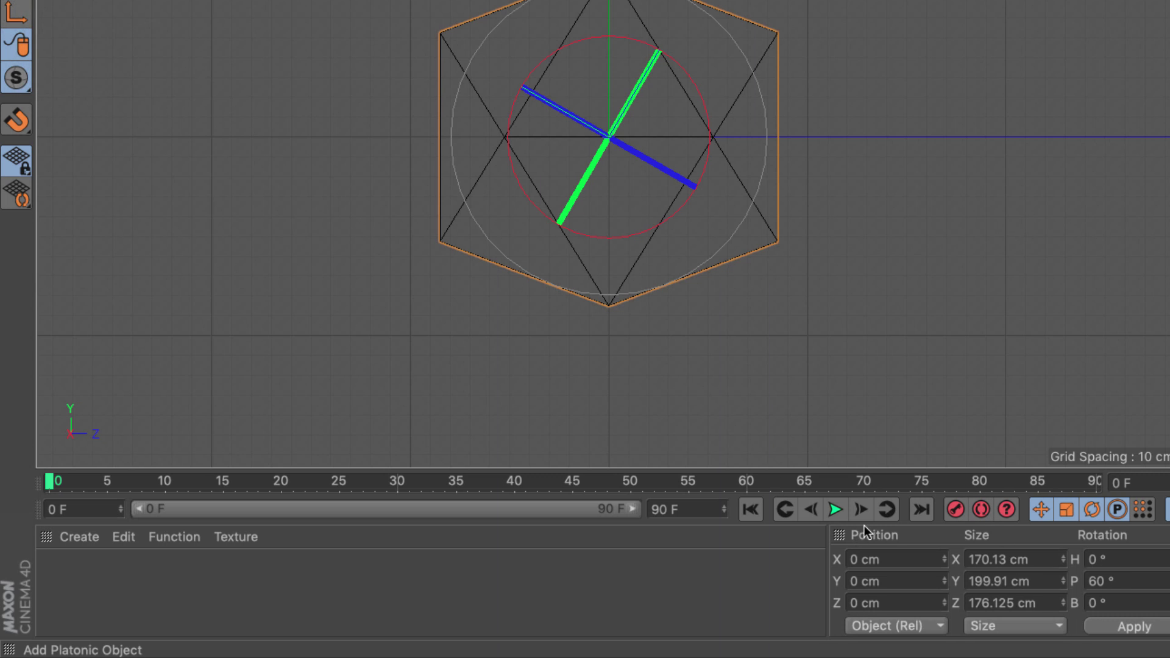
double_click(1125, 588)
text(0)
key(Return)
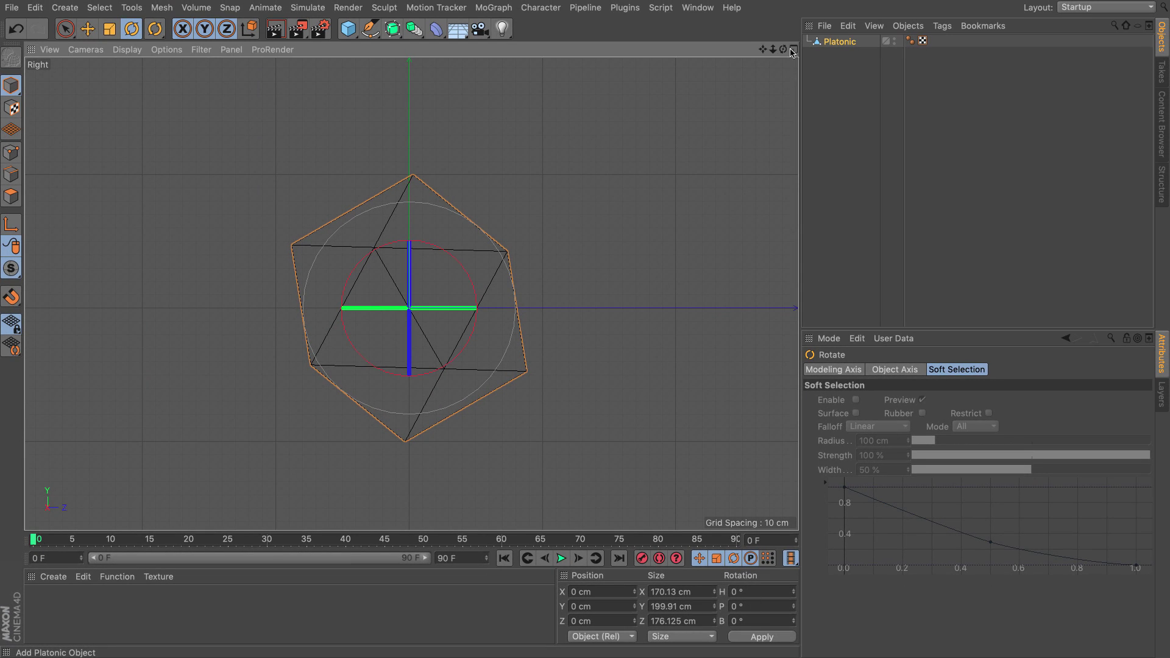
Maximize the Perspective view and switch to Edges mode with Live Selection.
click(794, 51)
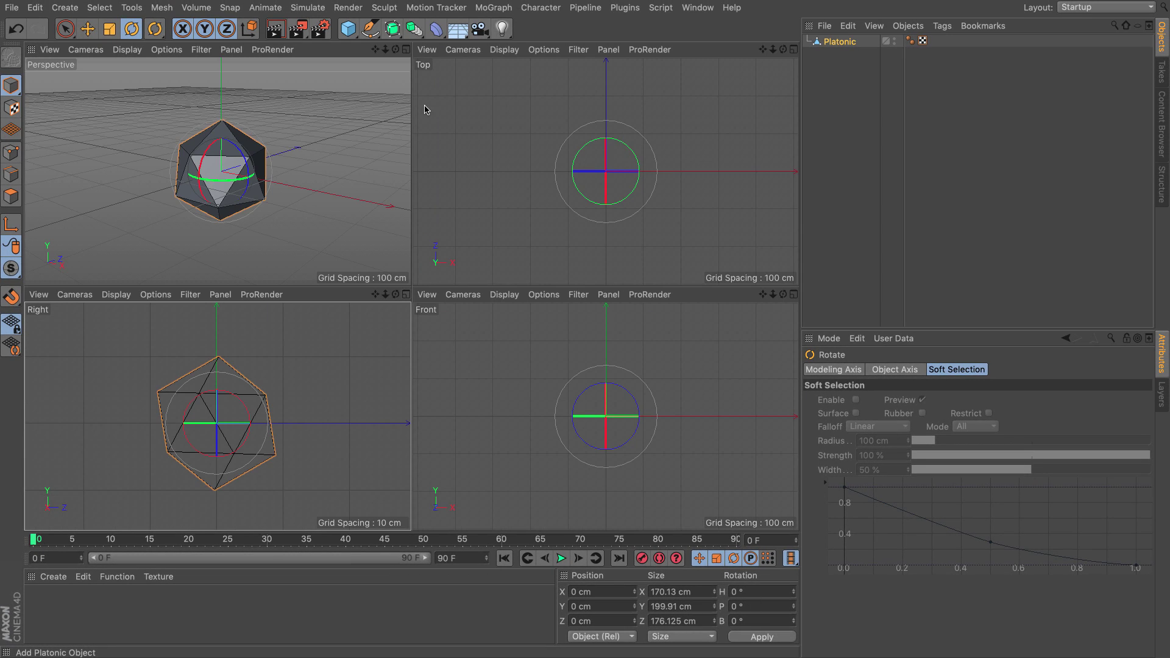
click(409, 50)
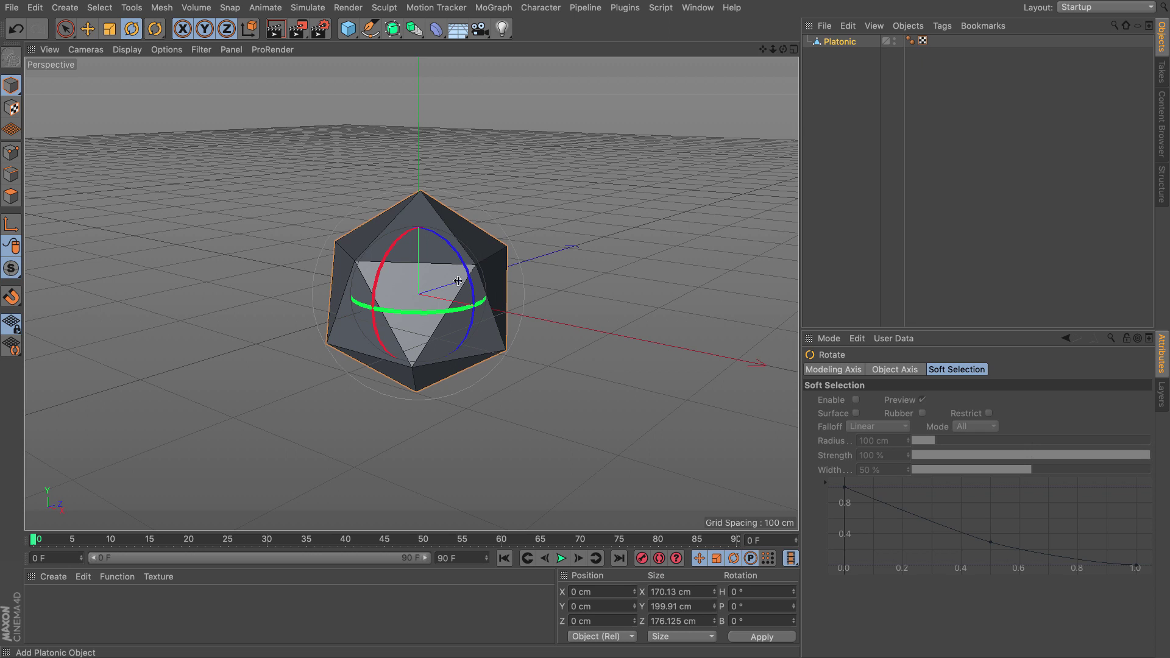
scroll(471, 286, up, 4)
scroll(471, 286, up, 1)
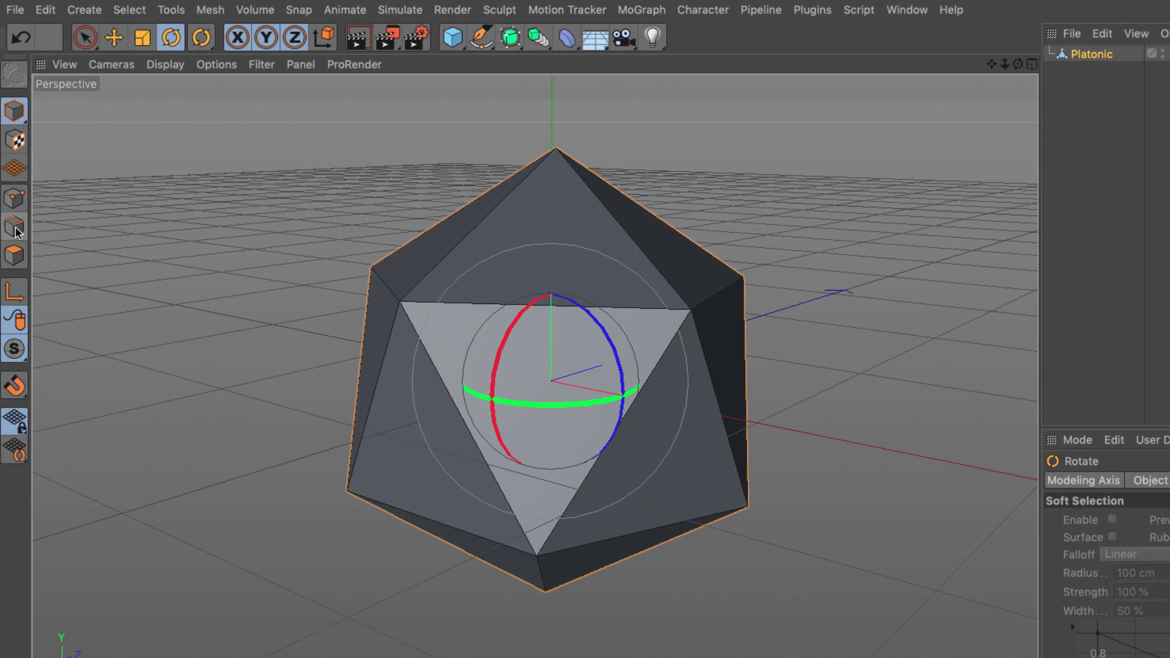
click(14, 226)
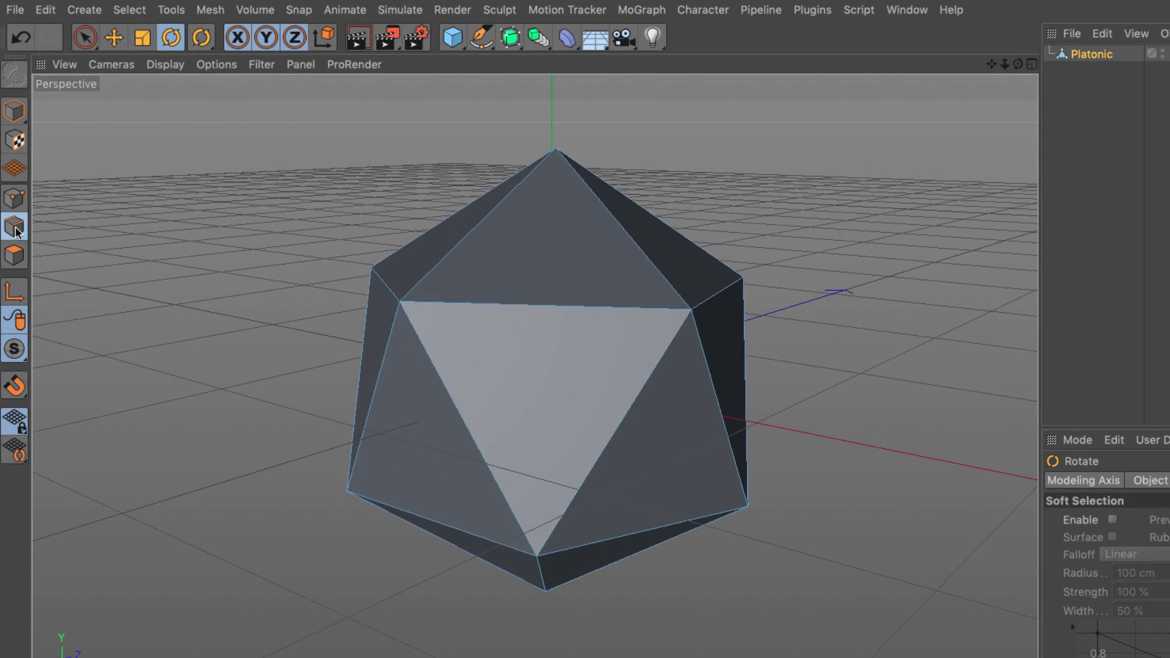
click(85, 37)
Select the edge running from the top vertex down to the lower-right vertex.
mouse_move(539, 313)
alt+mouse_down()
mouse_move(530, 236)
mouse_move(549, 409)
mouse_move(535, 223)
mouse_move(511, 264)
mouse_move(560, 301)
mouse_move(582, 376)
mouse_move(583, 462)
mouse_move(535, 490)
mouse_move(554, 496)
mouse_move(552, 345)
mouse_move(546, 572)
mouse_move(520, 582)
mouse_move(526, 643)
mouse_move(502, 620)
mouse_move(488, 554)
alt+mouse_up()
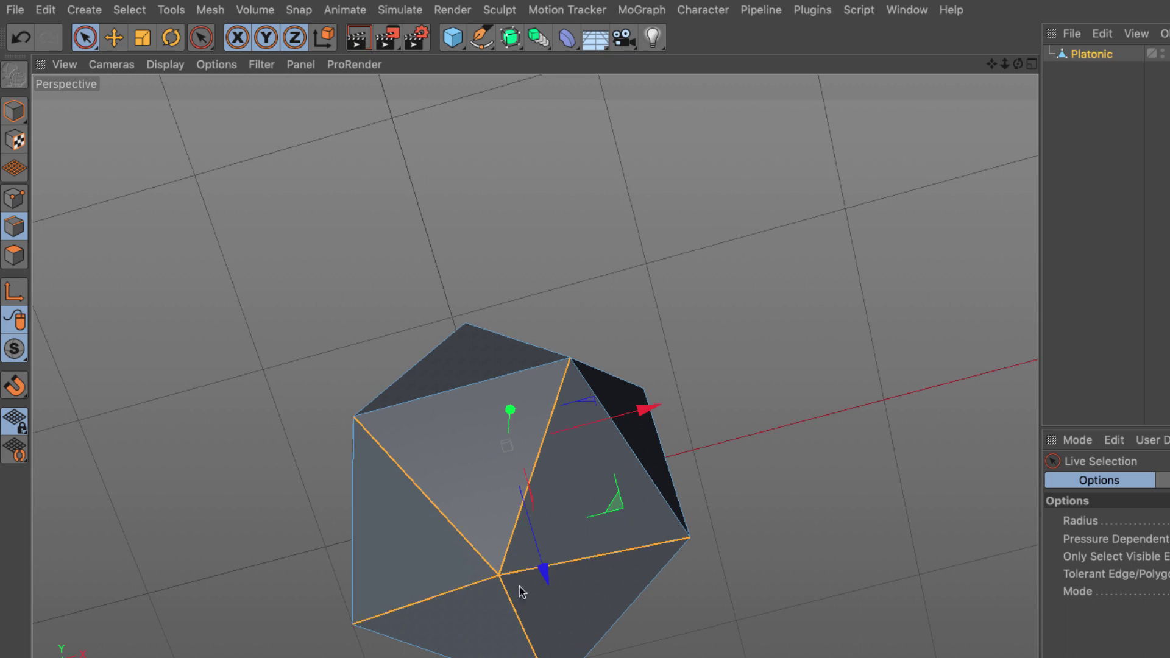
alt+drag(579, 540, 888, 295)
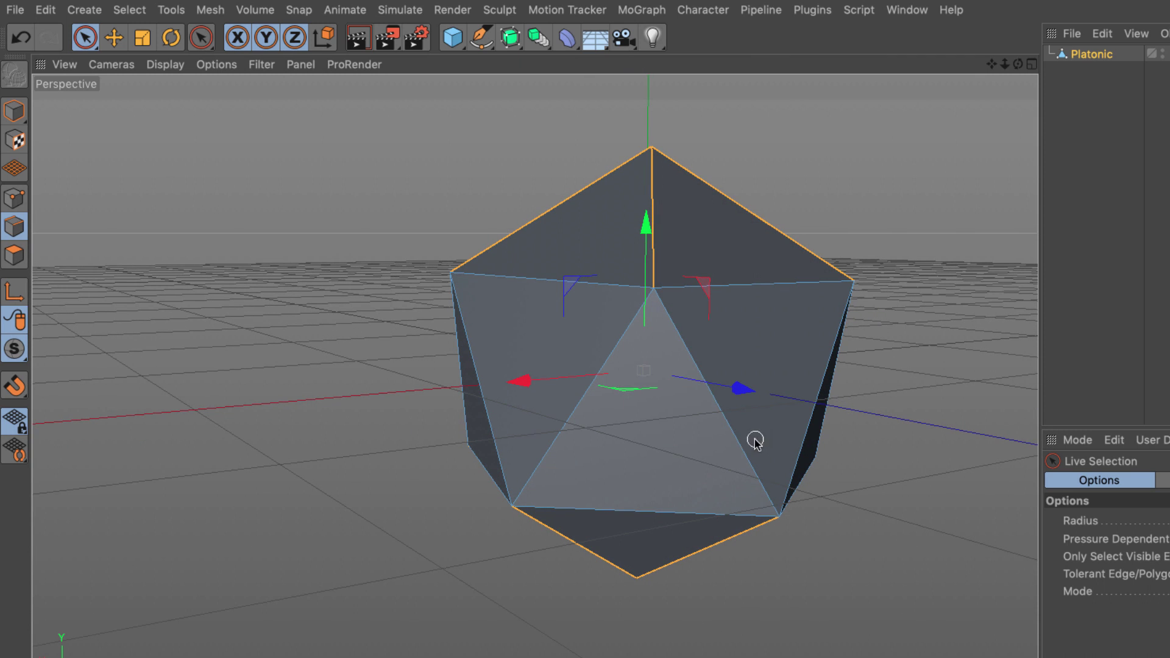
click(662, 296)
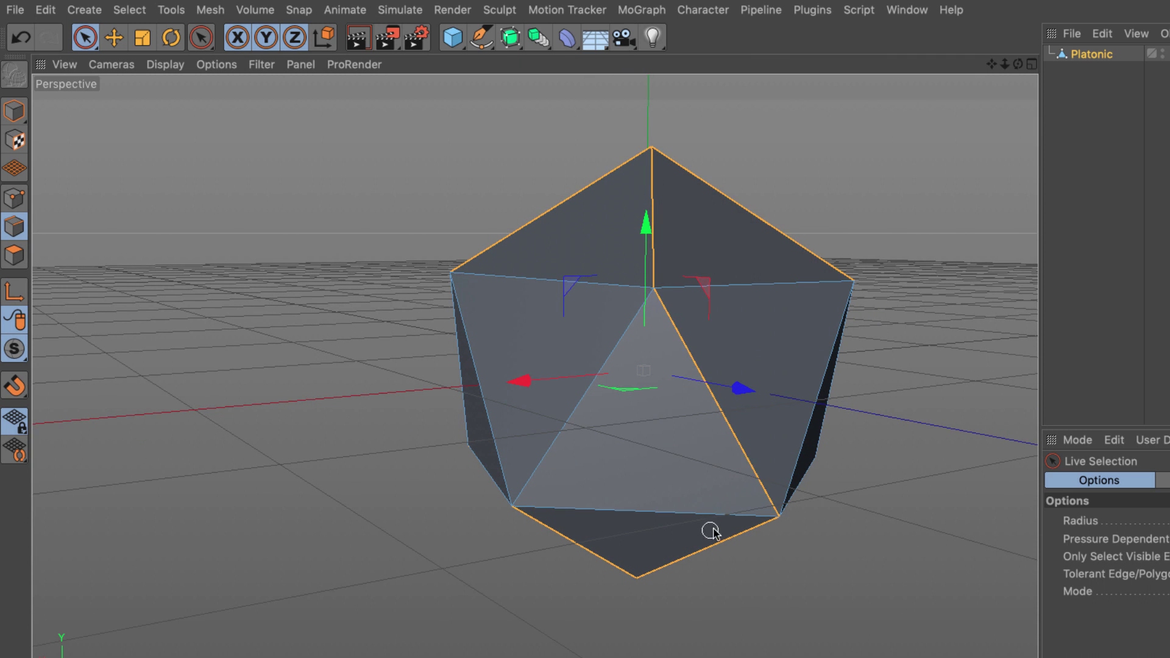
alt+drag(704, 460, 504, 397)
alt+drag(531, 488, 569, 486)
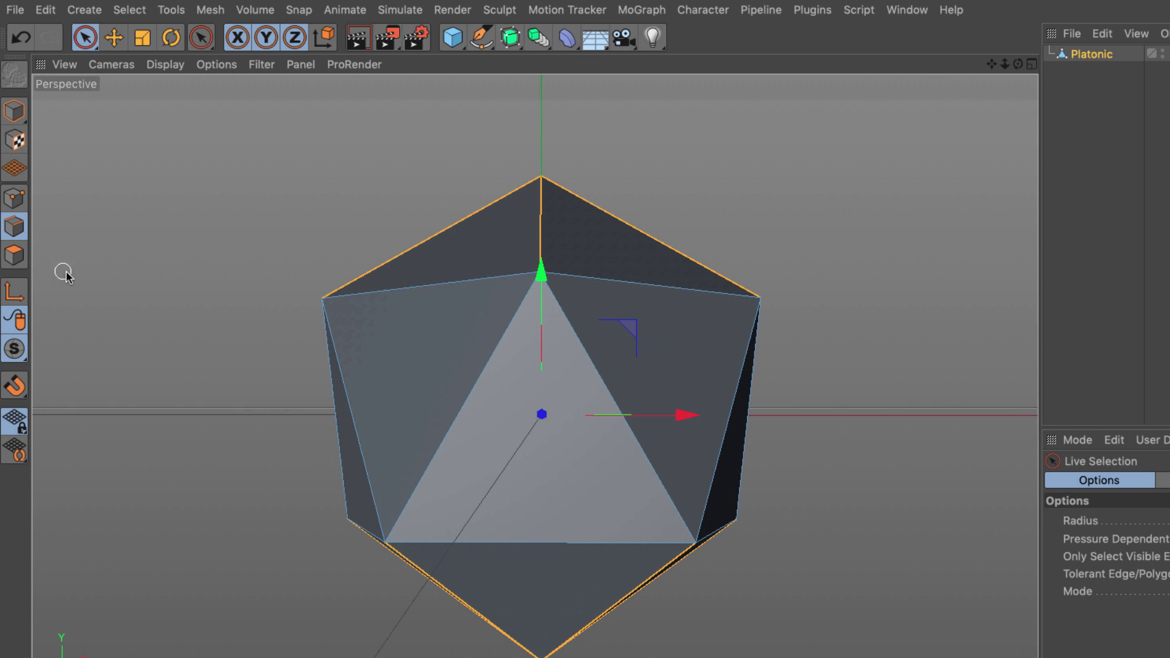
Select the front triangular face in Polygons mode, then switch to Points mode.
click(15, 255)
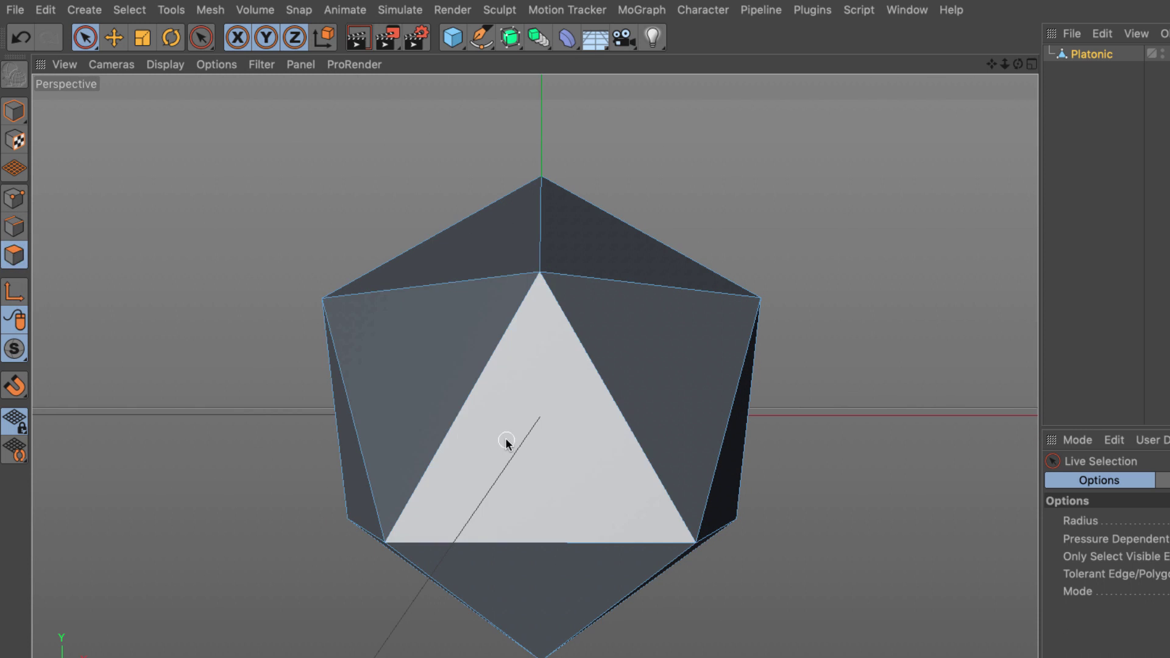
click(506, 442)
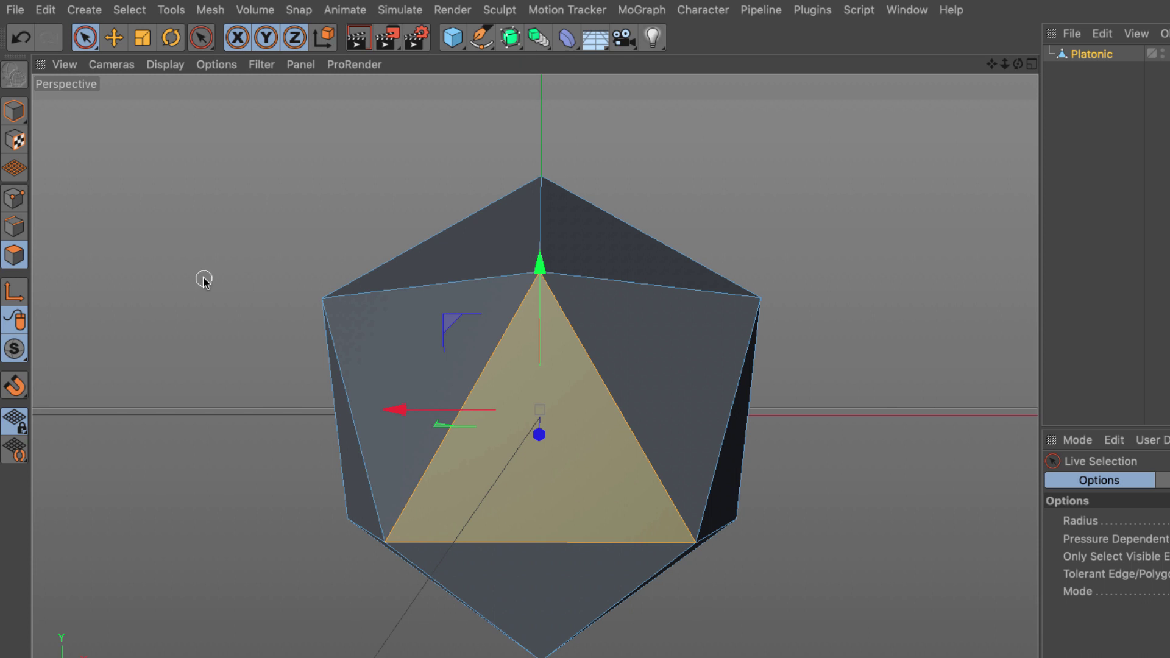
click(15, 198)
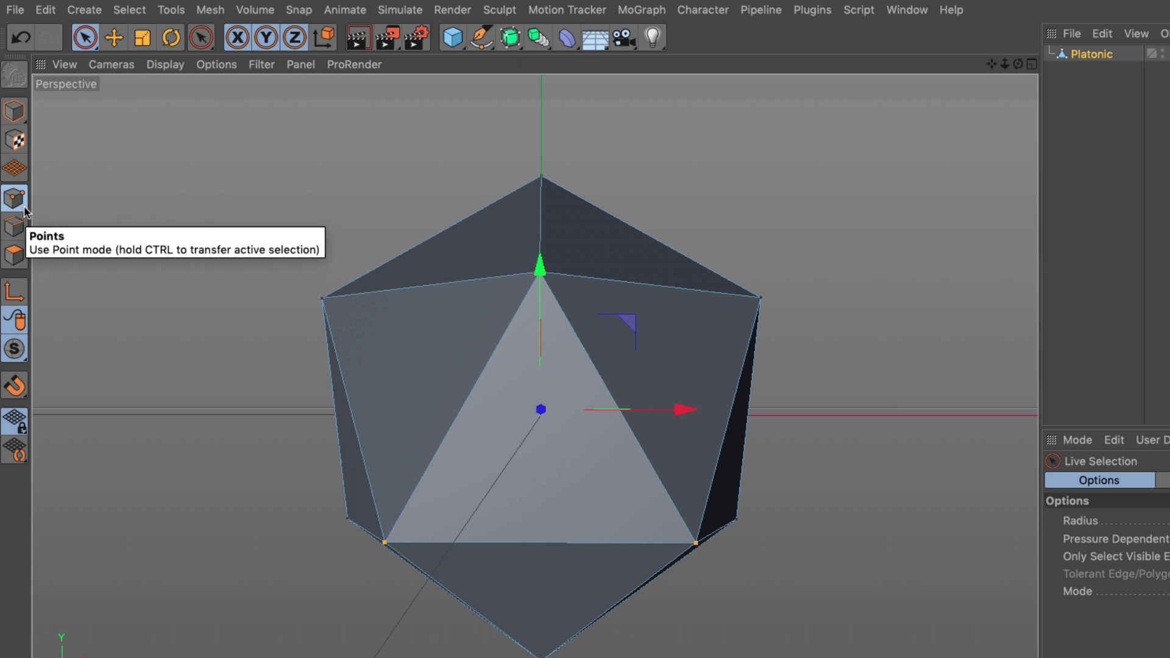
Show the icosahedron zoomed in the single, maximized Front view.
click(1031, 64)
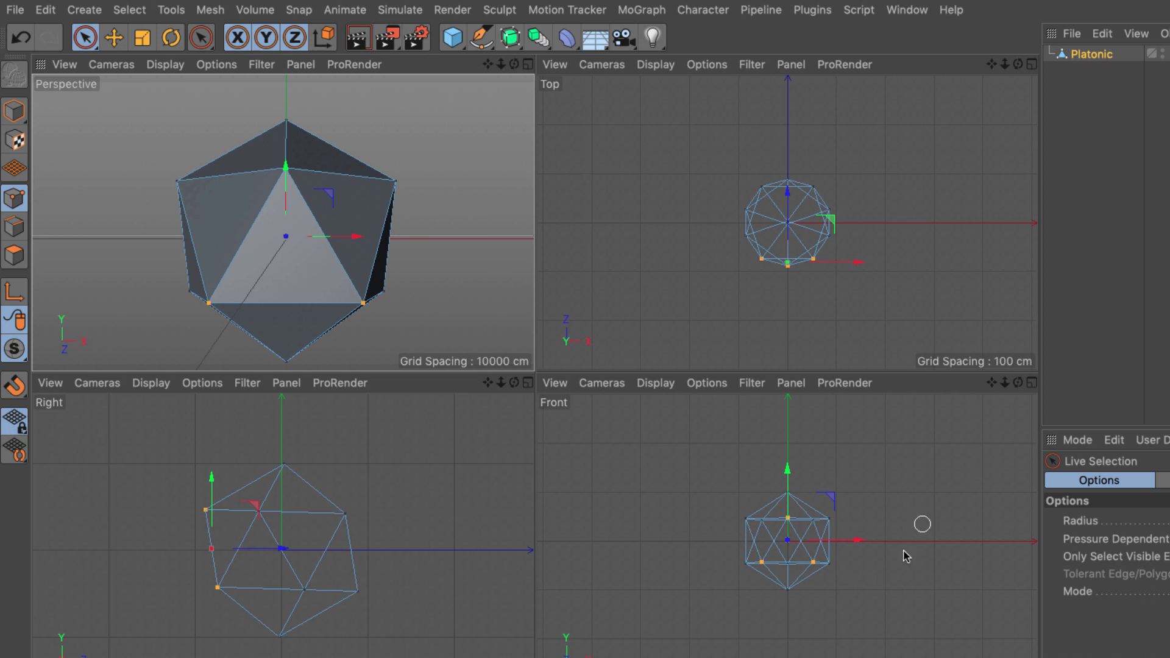
click(1031, 382)
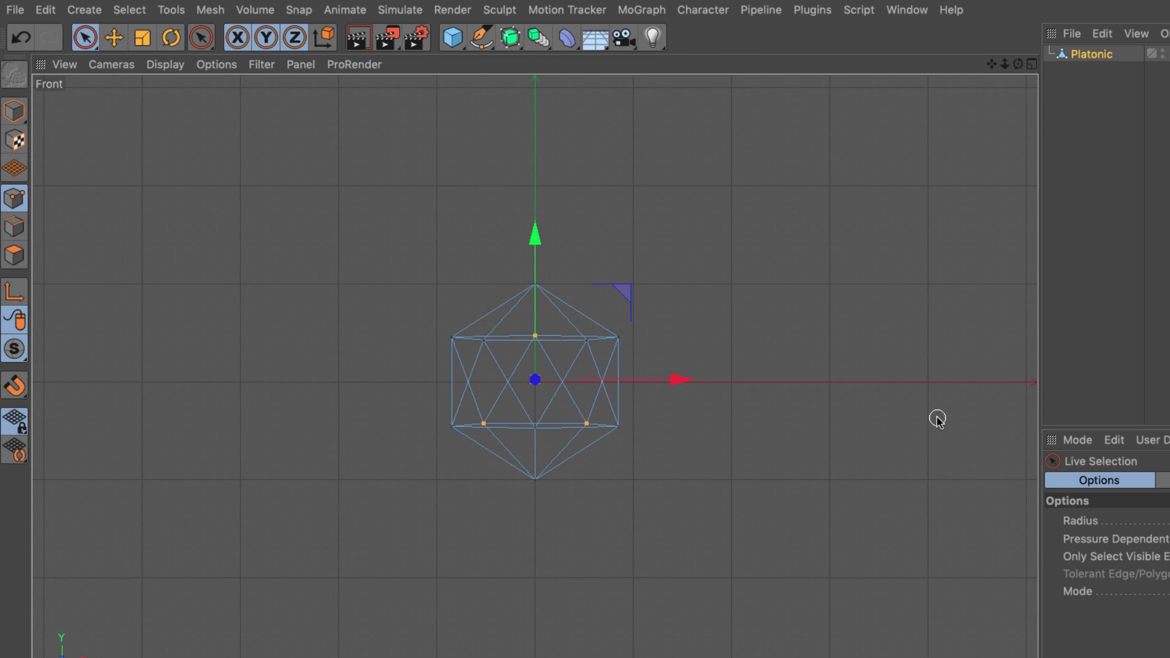
scroll(902, 427, up, 5)
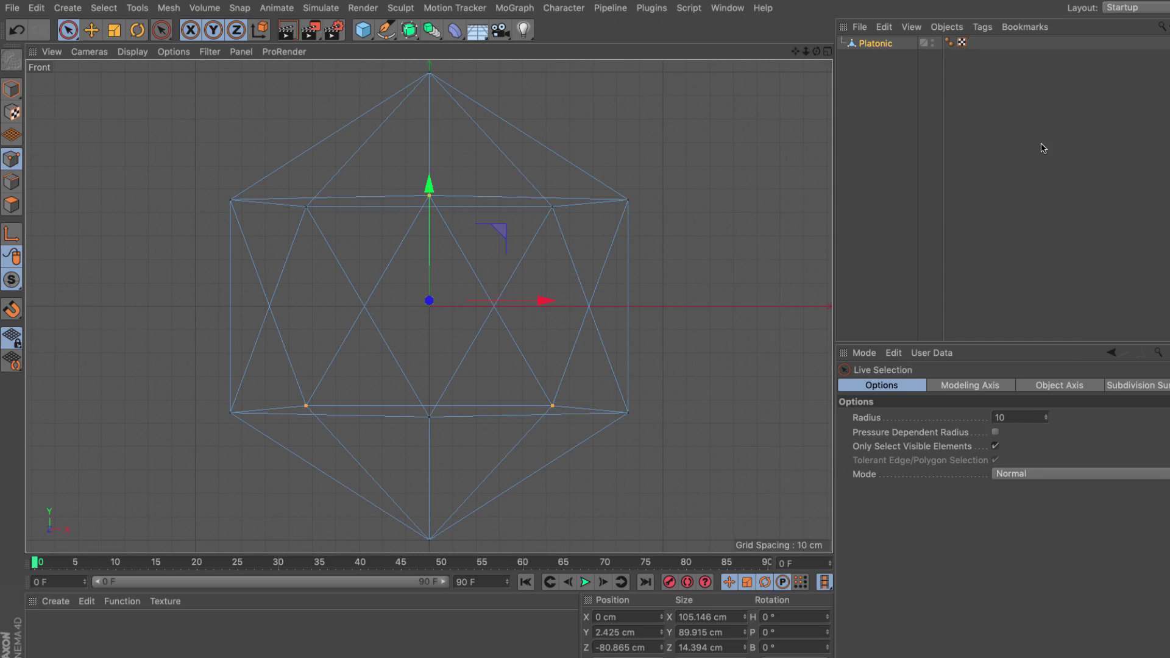
Switch to the BP - UV Edit layout and select all polygons with Ctrl+A.
click(1078, 11)
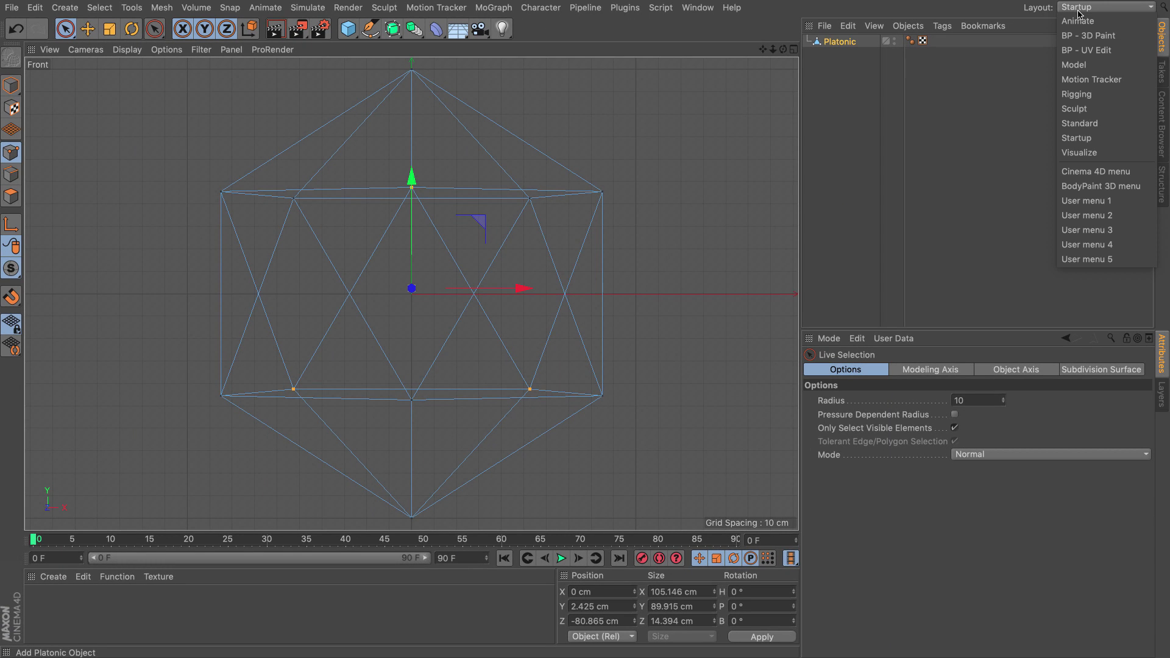
click(1080, 51)
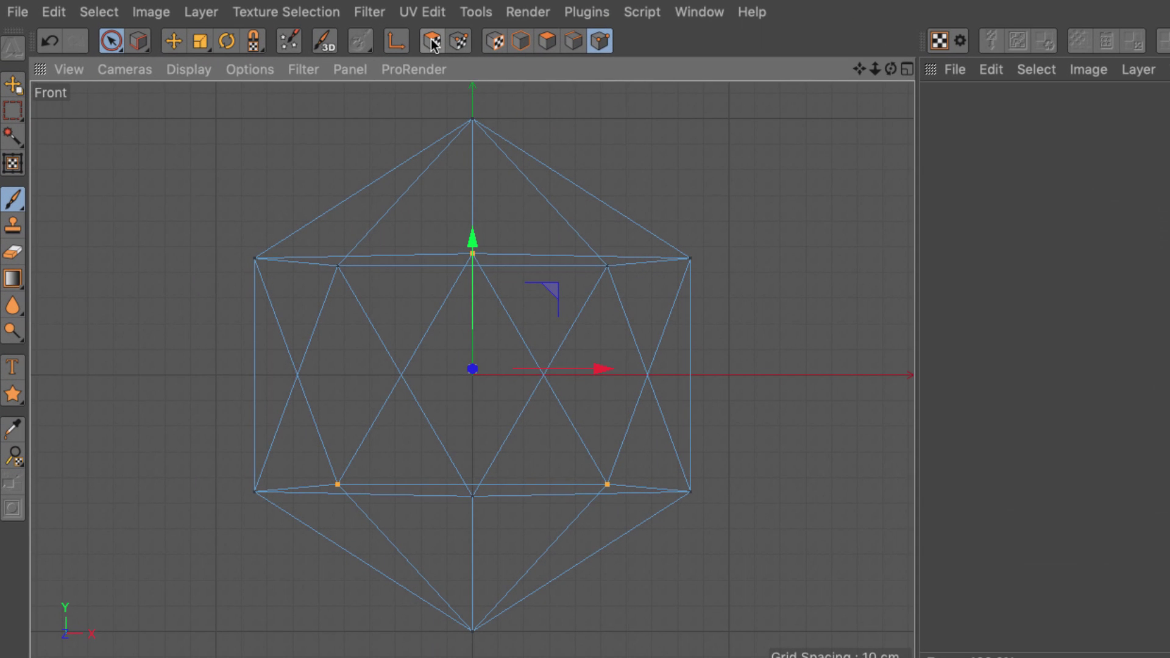
click(431, 41)
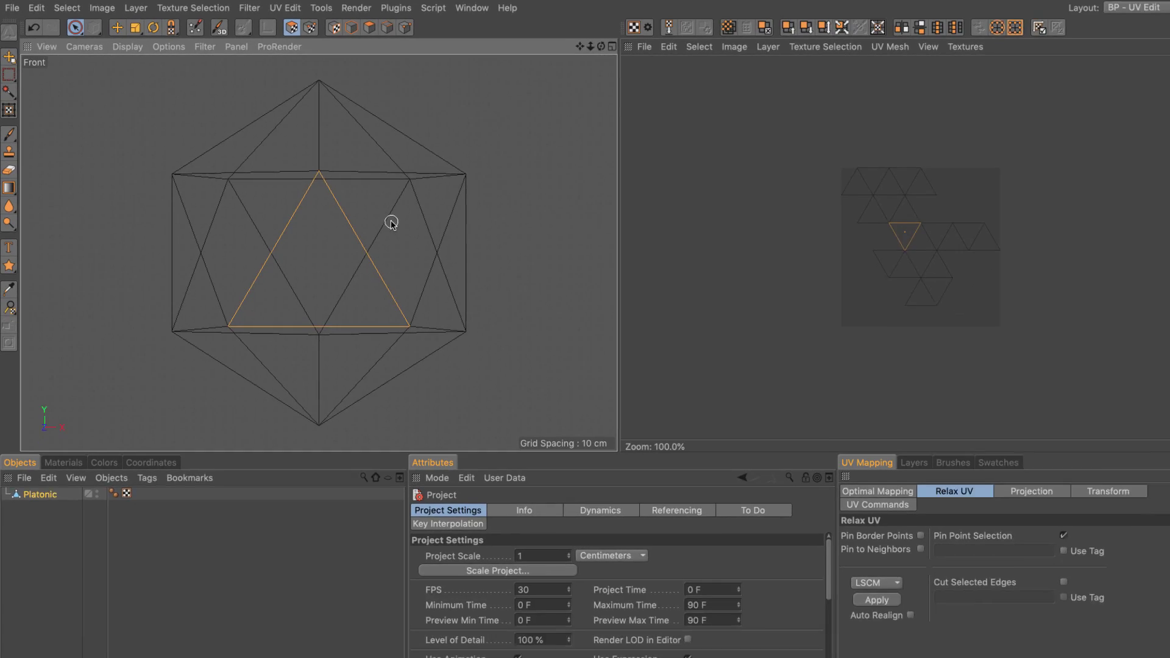
key(ctrl+a)
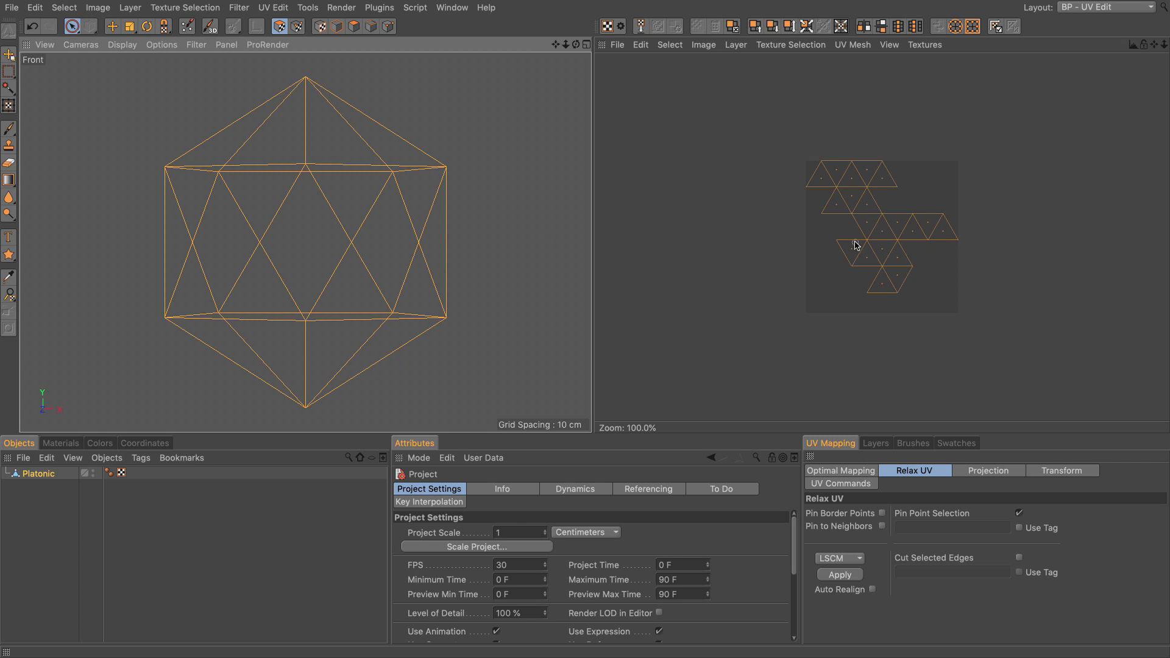
scroll(870, 232, up, 5)
scroll(870, 232, up, 1)
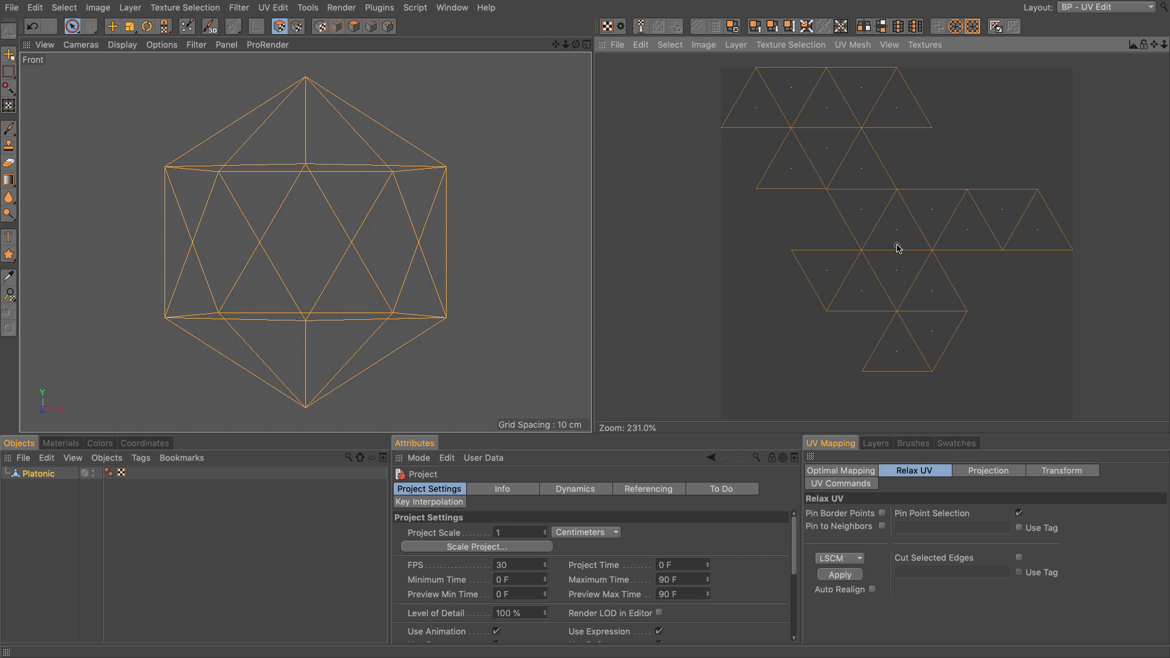
Apply Frontal UV projection, then Relax UV with Cut Selected Edges enabled.
click(981, 474)
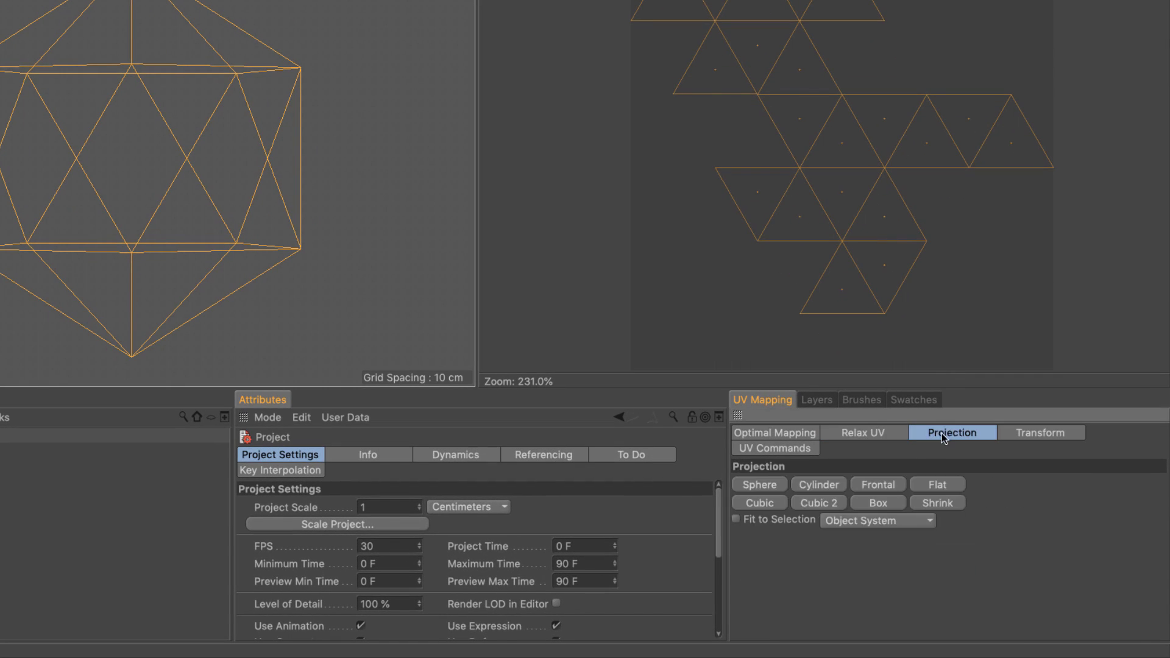
click(888, 484)
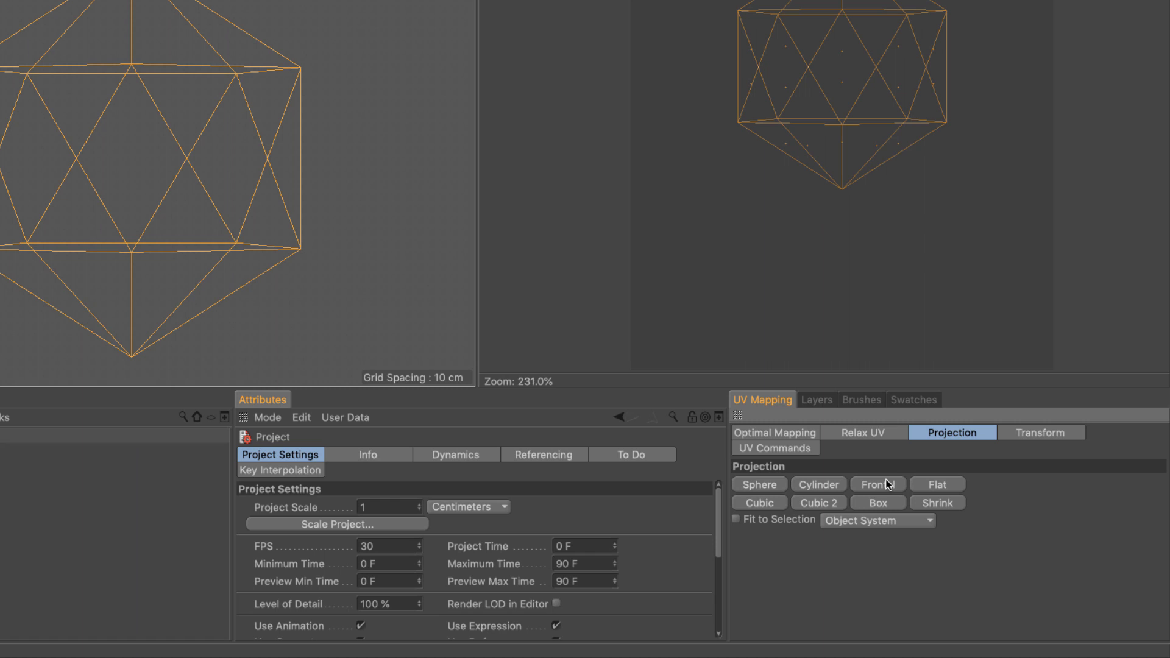
click(859, 434)
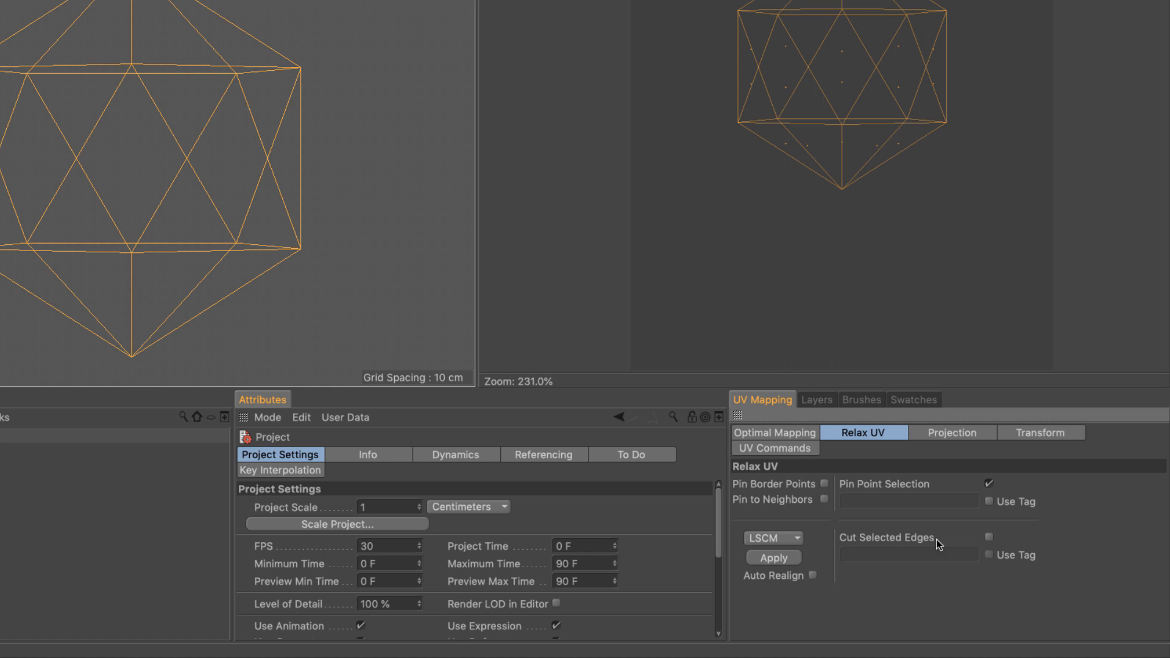
click(989, 536)
click(772, 557)
scroll(802, 153, down, 3)
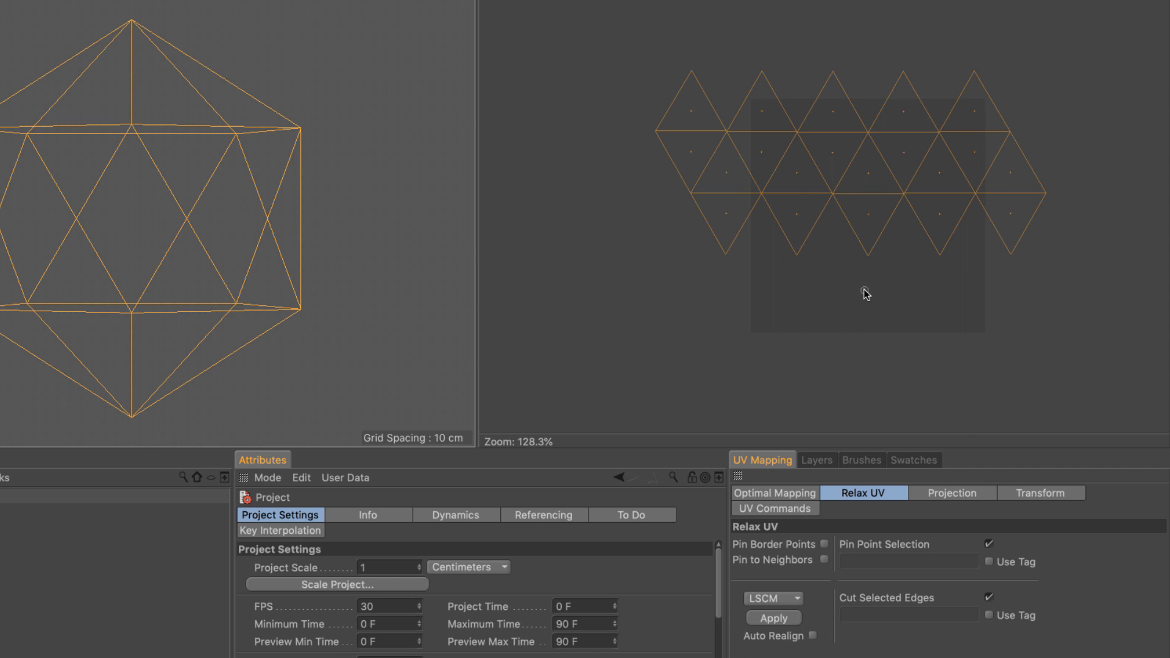
click(806, 511)
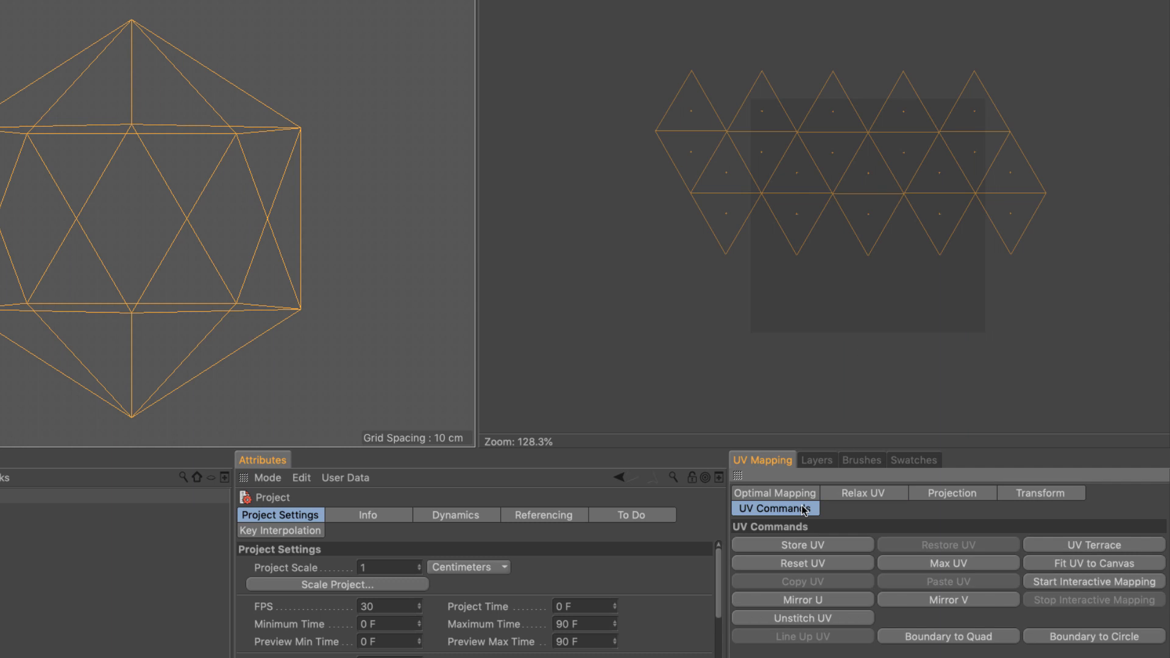
Fit the UV net to the canvas and return to the Standard layout.
click(1064, 571)
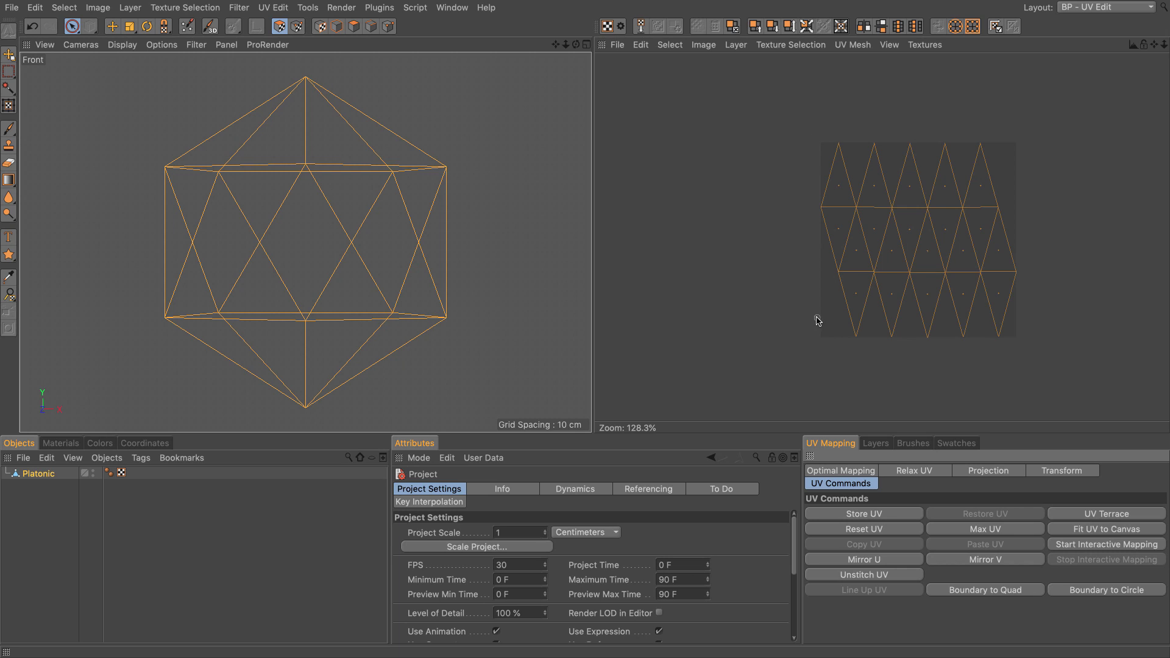
click(912, 253)
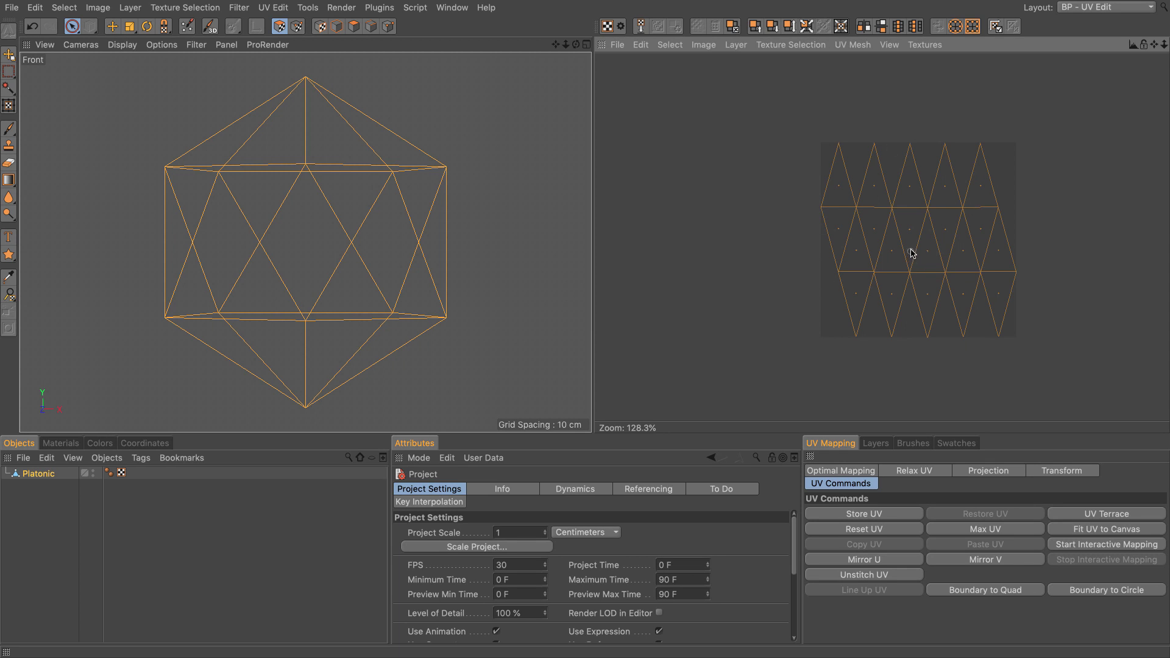
scroll(912, 253, up, 5)
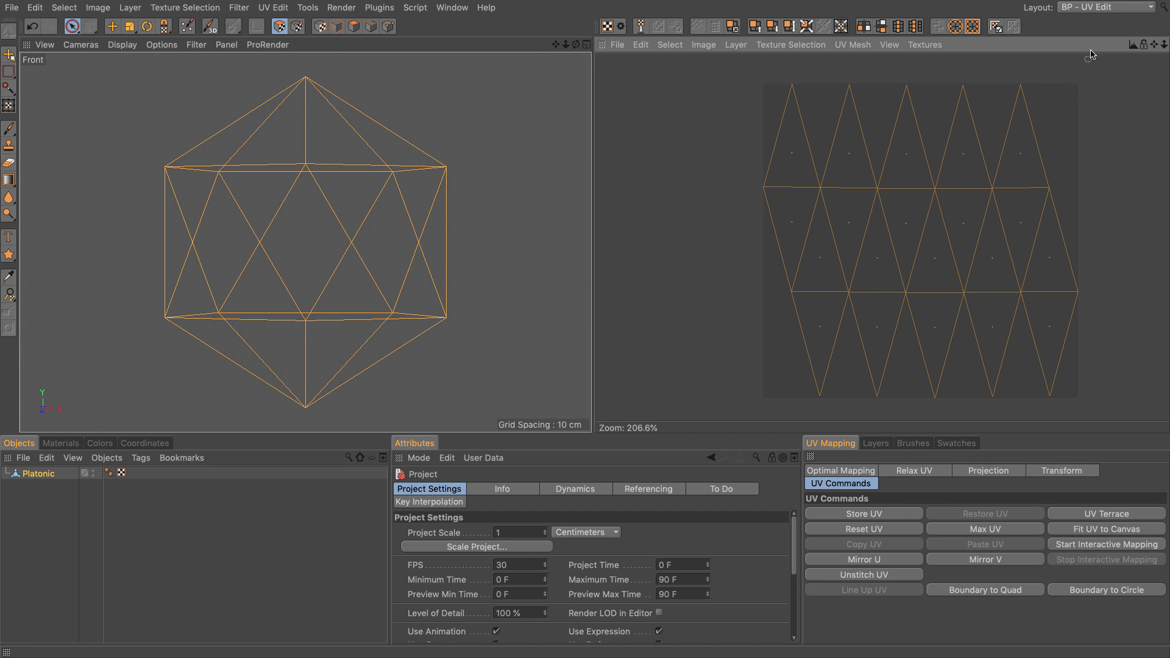
click(1095, 7)
click(1082, 124)
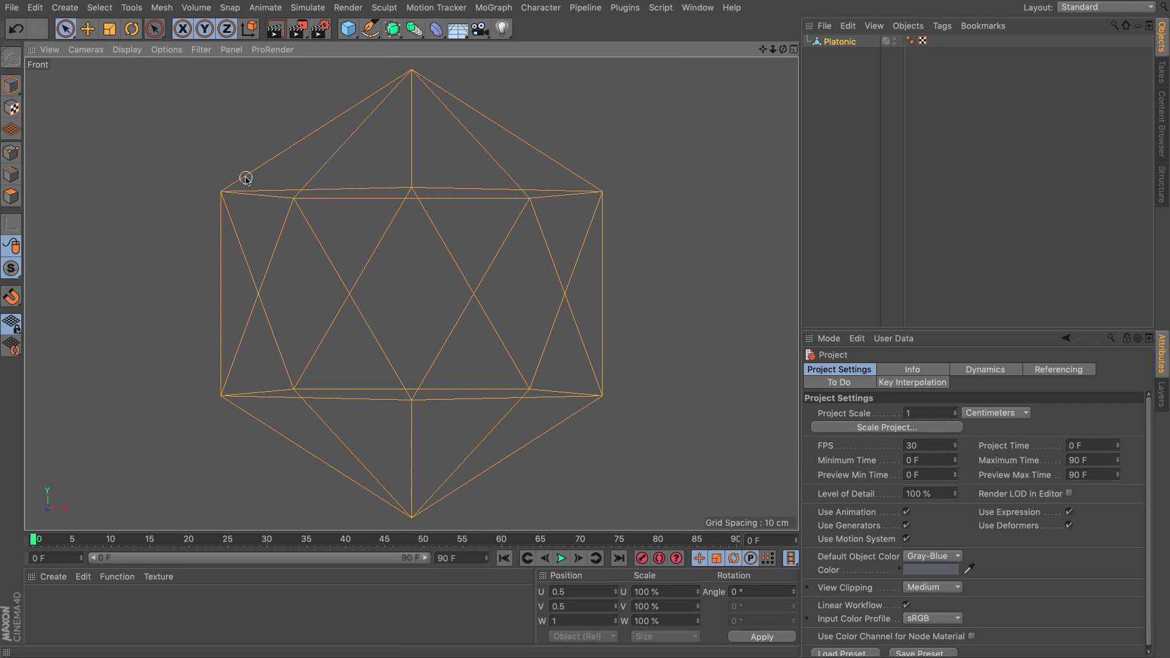
Switch to the Move tool in object mode with the Perspective view maximized.
click(87, 29)
click(11, 85)
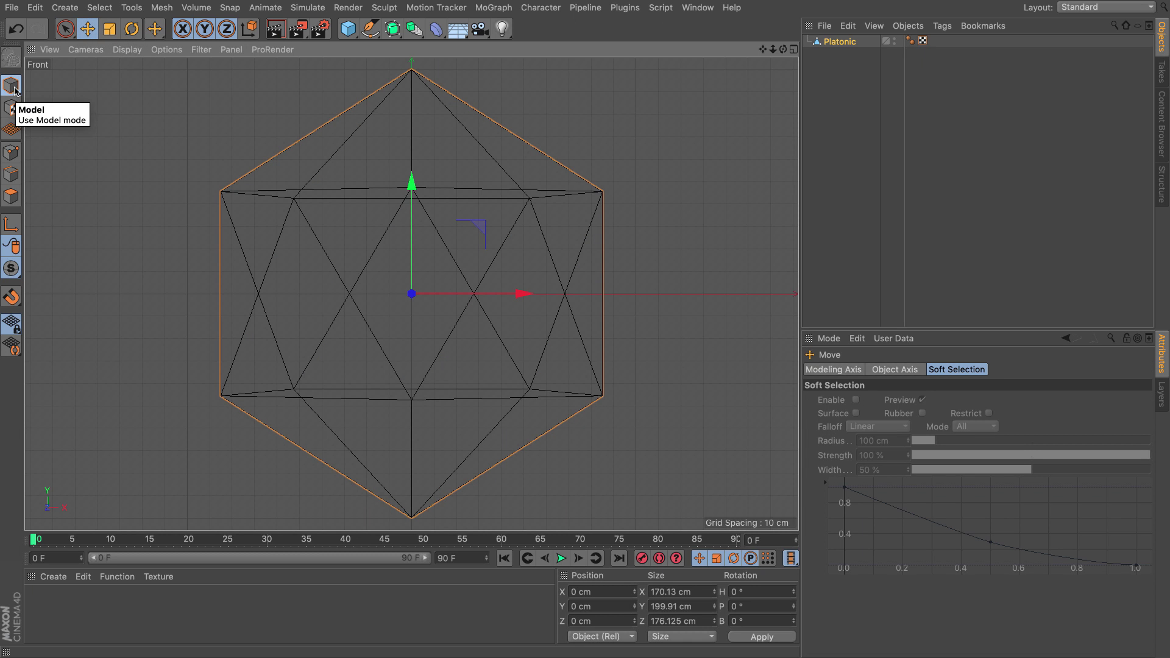
click(794, 50)
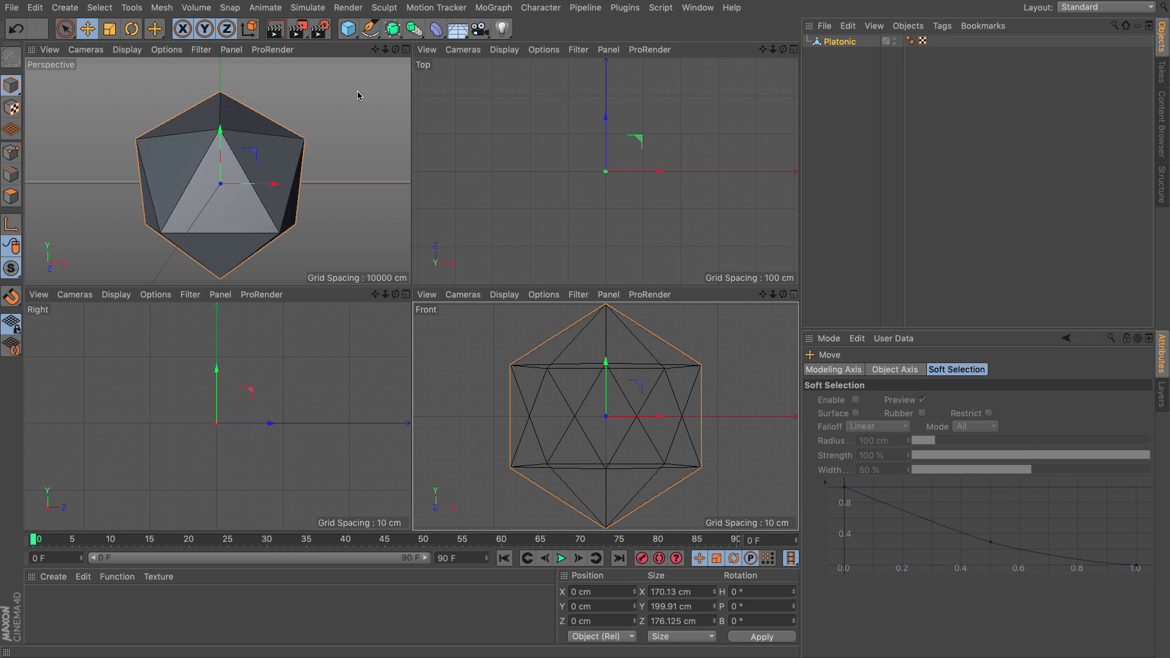
click(405, 49)
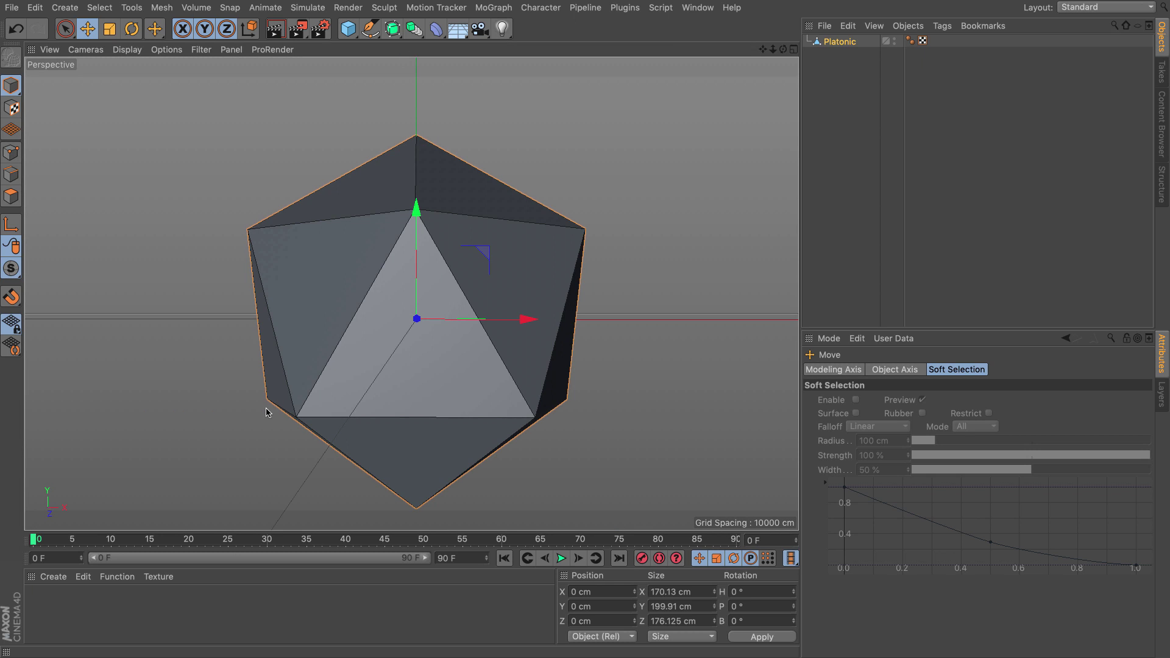
Create a new material named globe with Reflectance turned off.
double_click(112, 621)
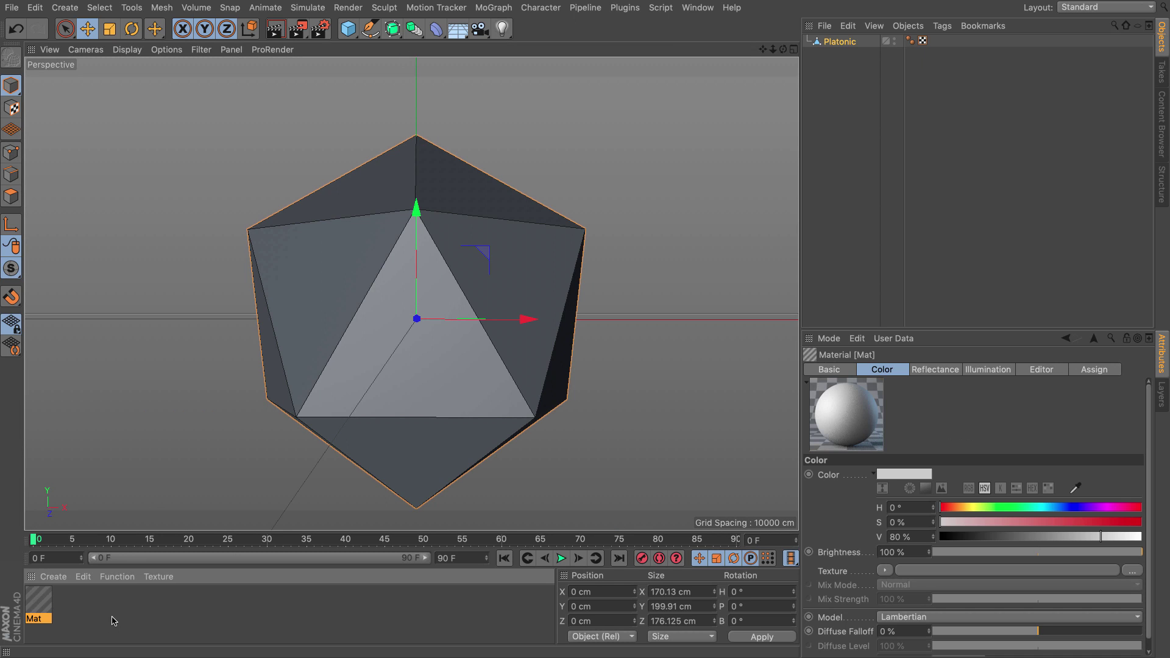
double_click(37, 608)
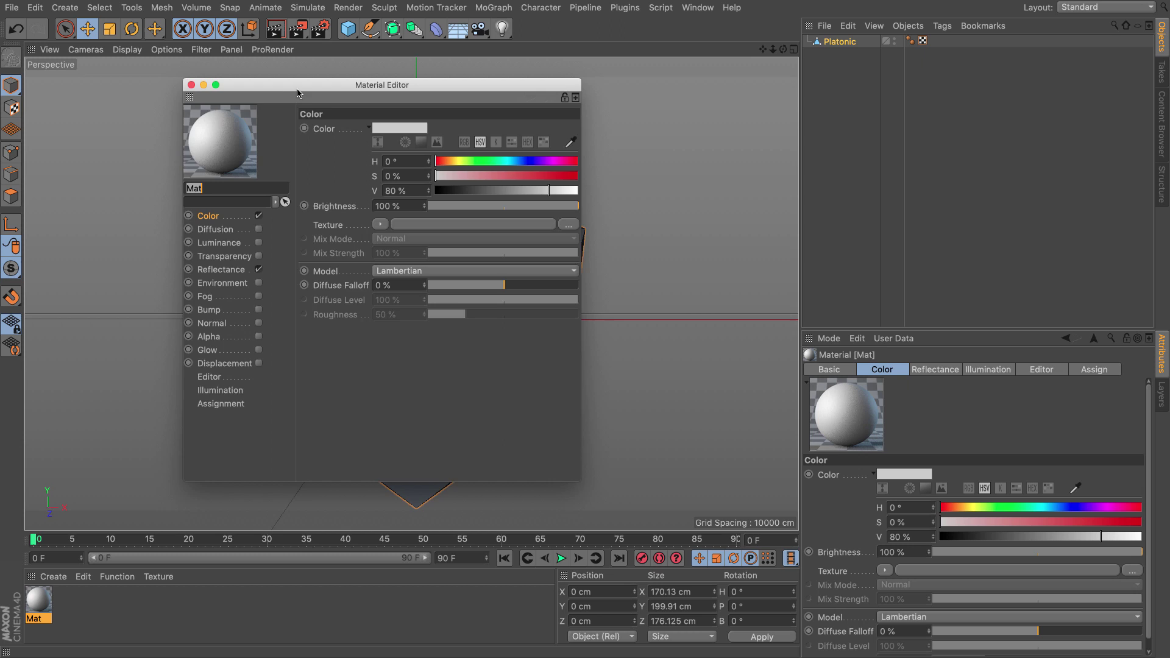
drag(300, 94, 412, 122)
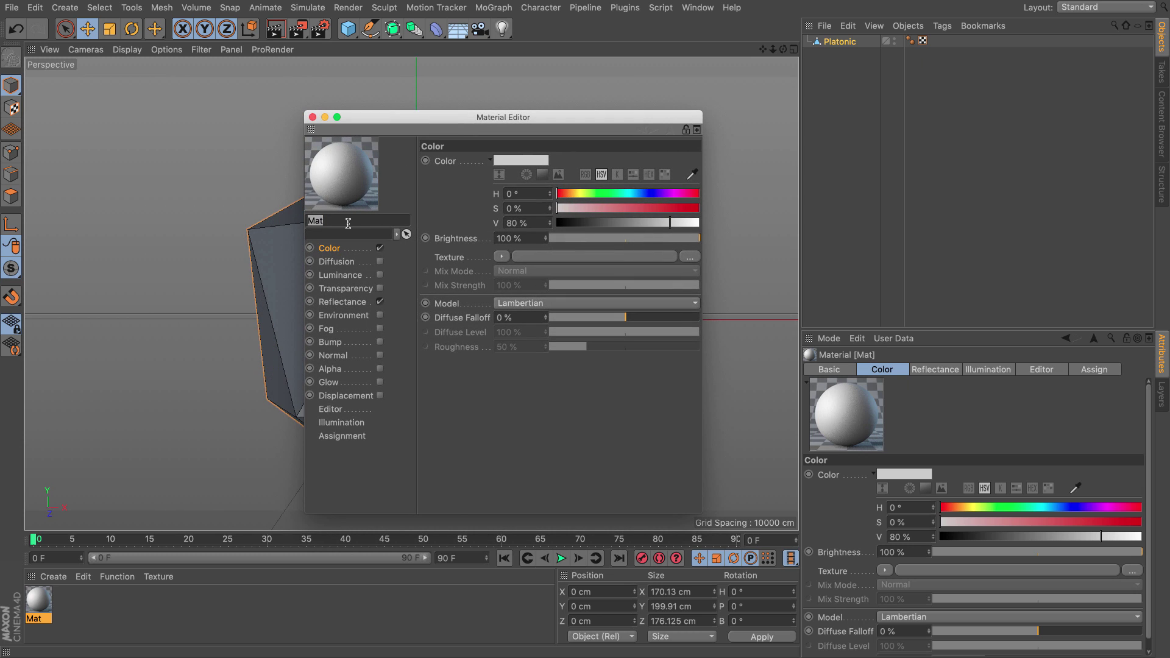
text(globe)
key(Return)
click(379, 301)
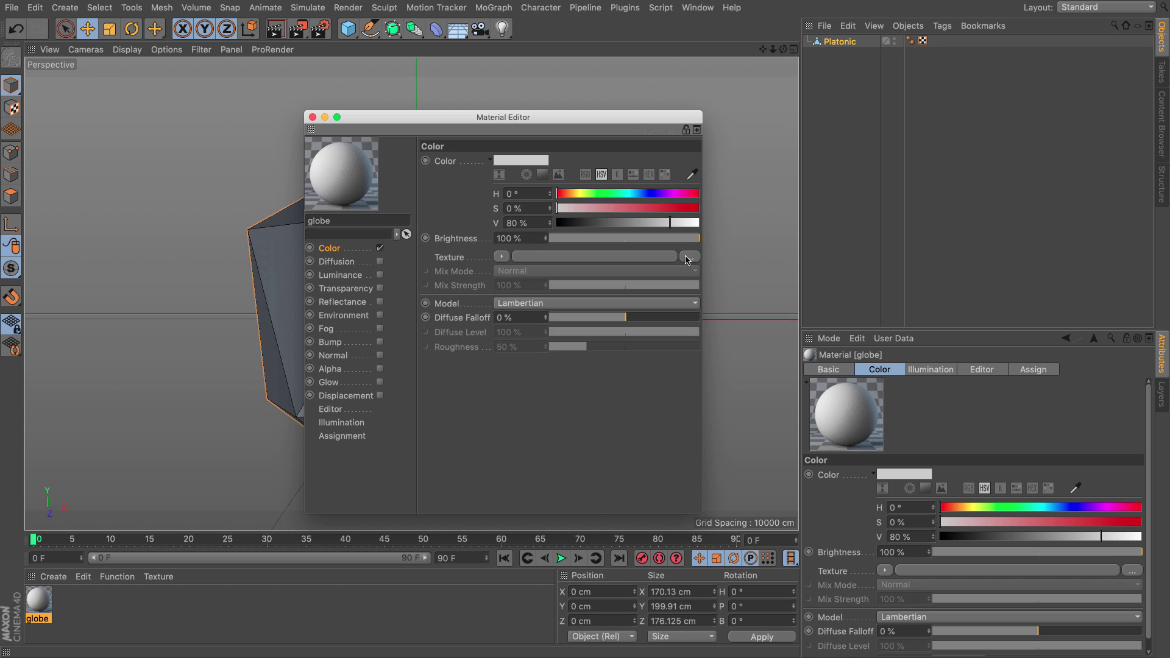
Load land_ocean_ice_8192.jpg as the globe material's Color texture.
click(689, 256)
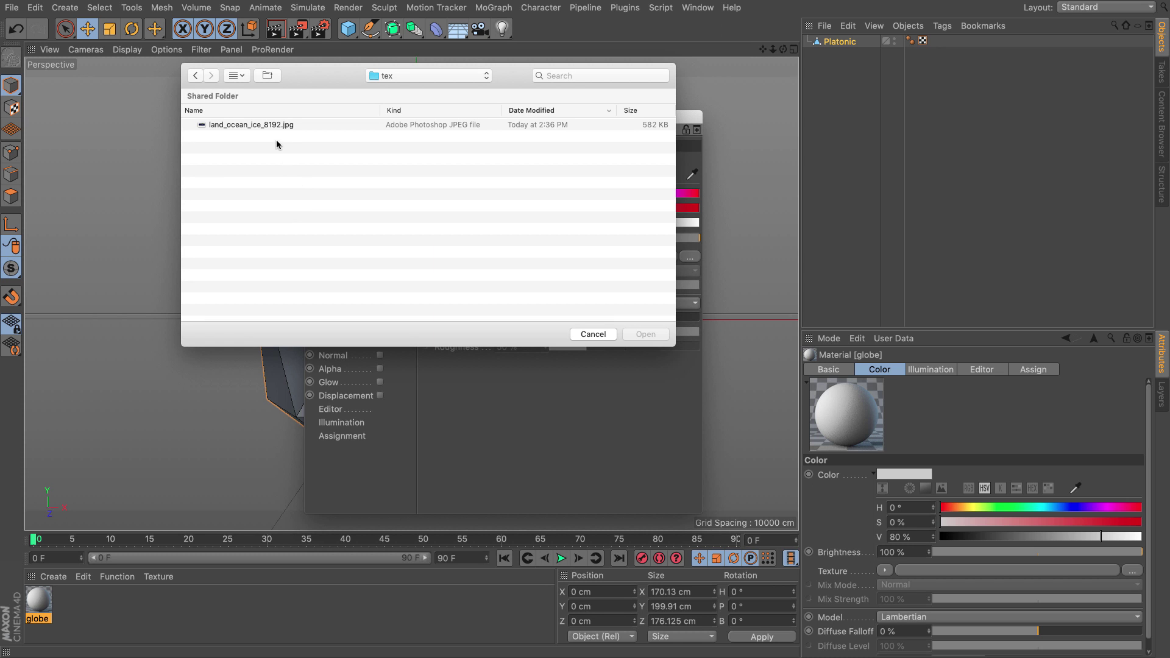
click(252, 125)
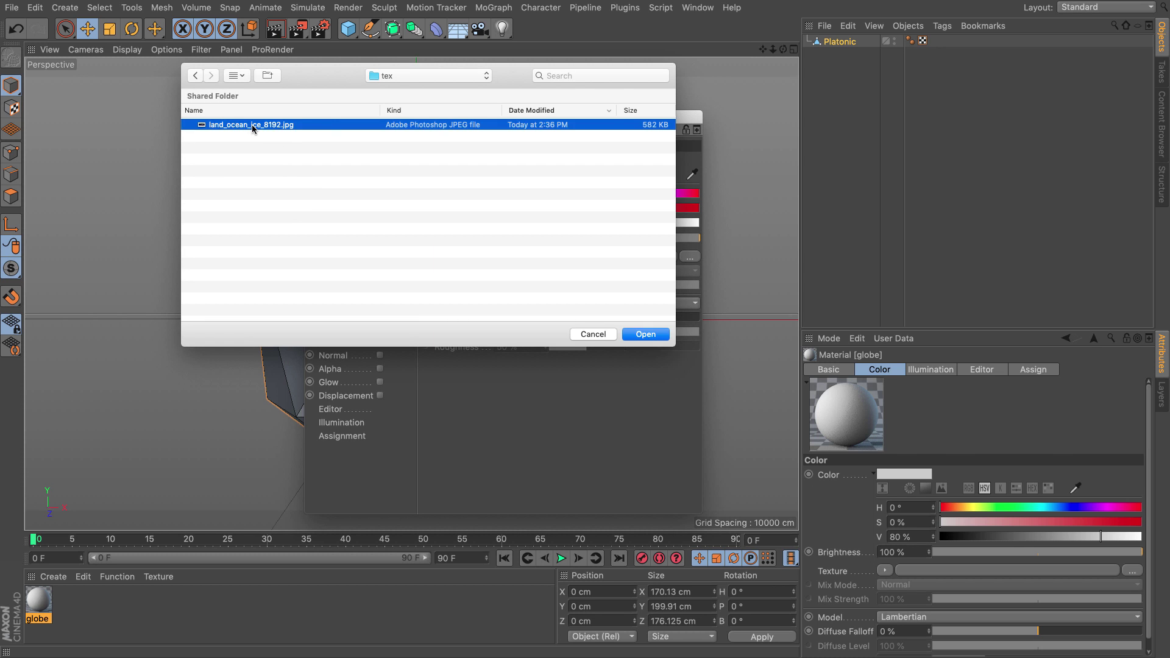
key(space)
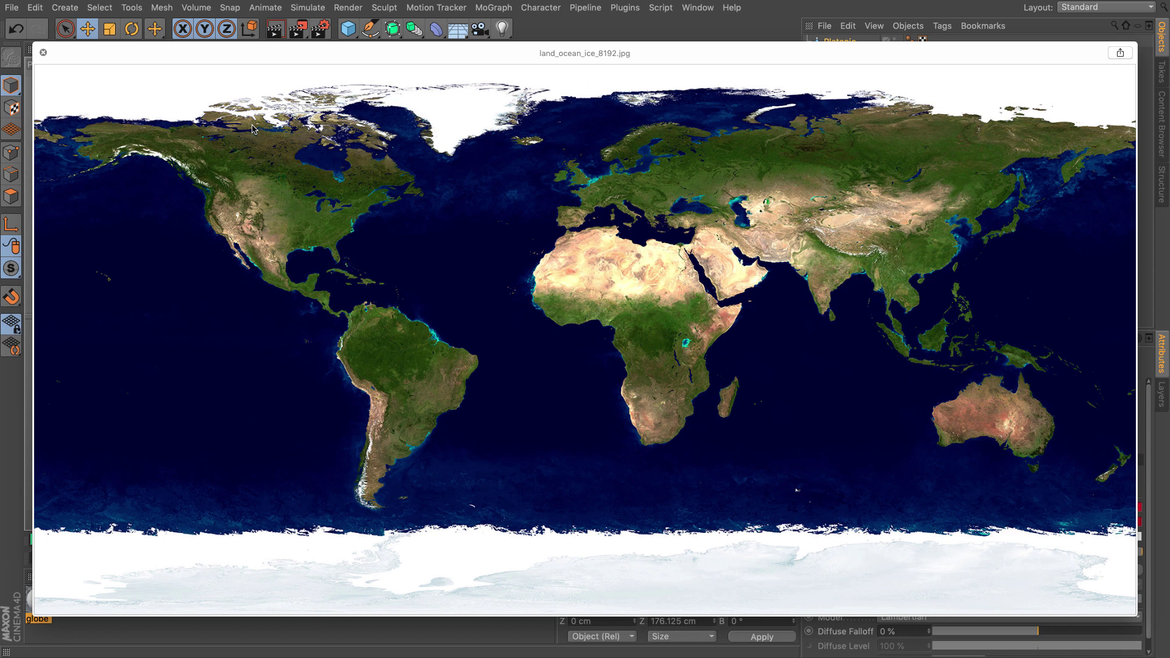
key(space)
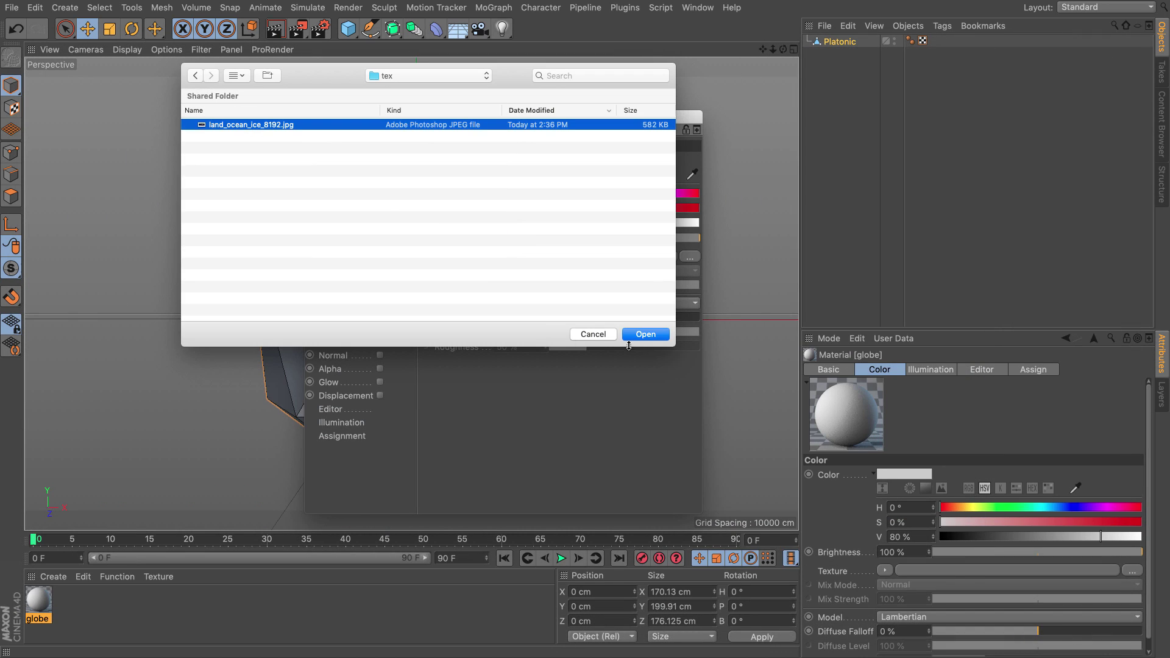
click(651, 336)
click(313, 117)
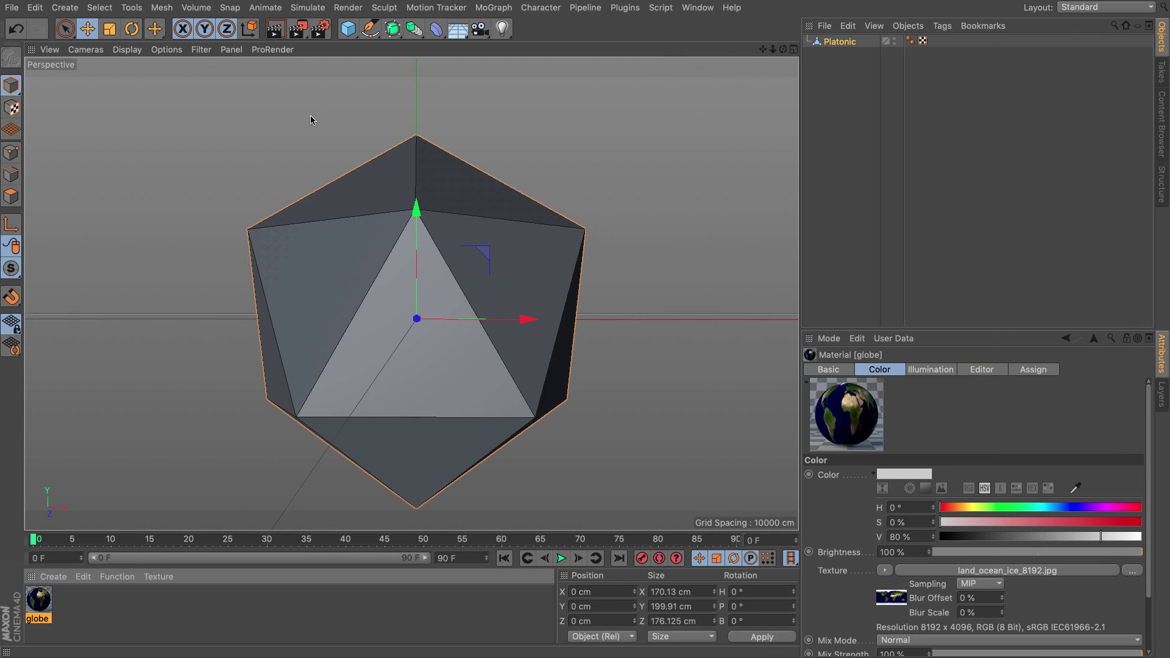
Apply globe to the icosahedron and set its projection to Spherical.
drag(39, 600, 382, 403)
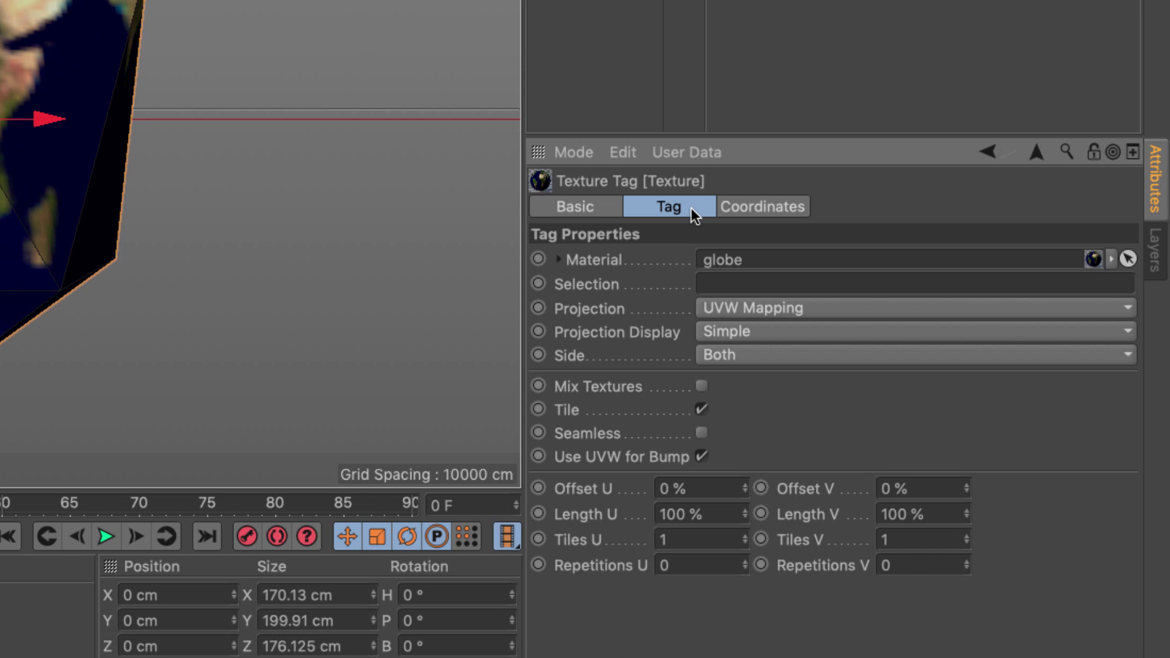
click(733, 309)
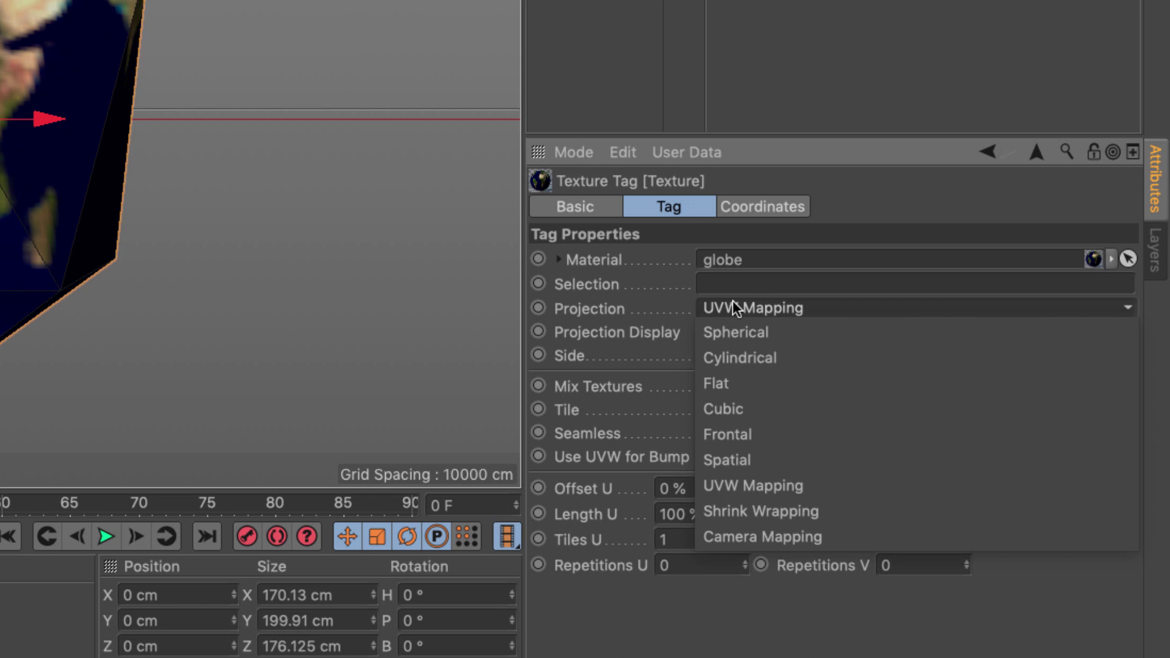
click(751, 340)
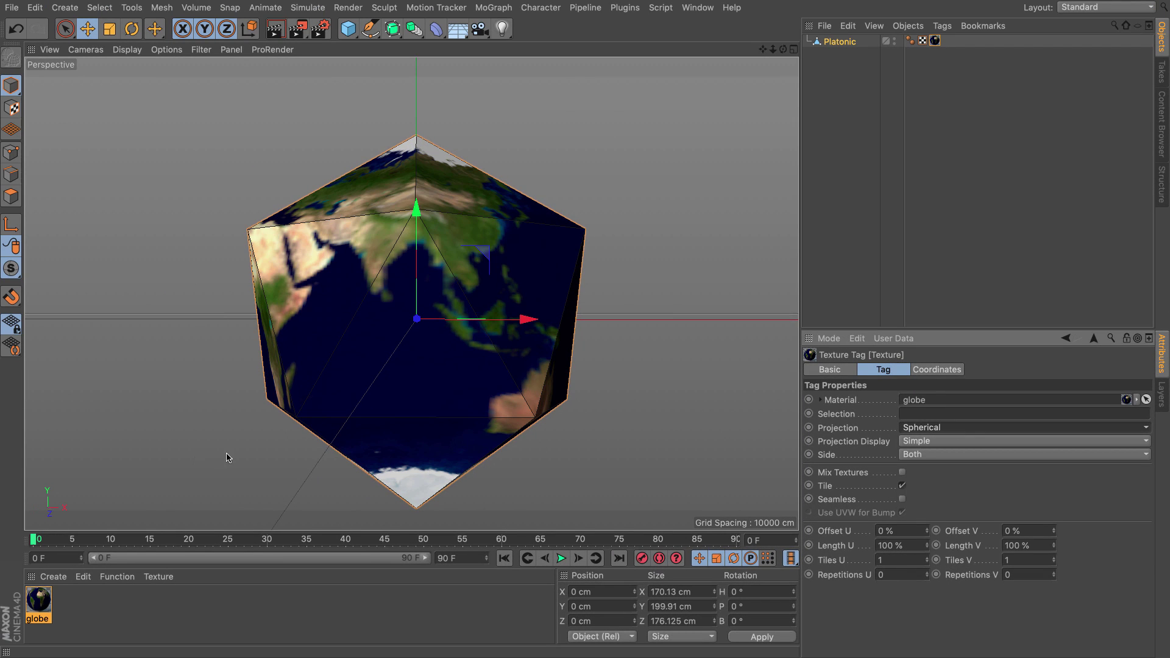
double_click(44, 608)
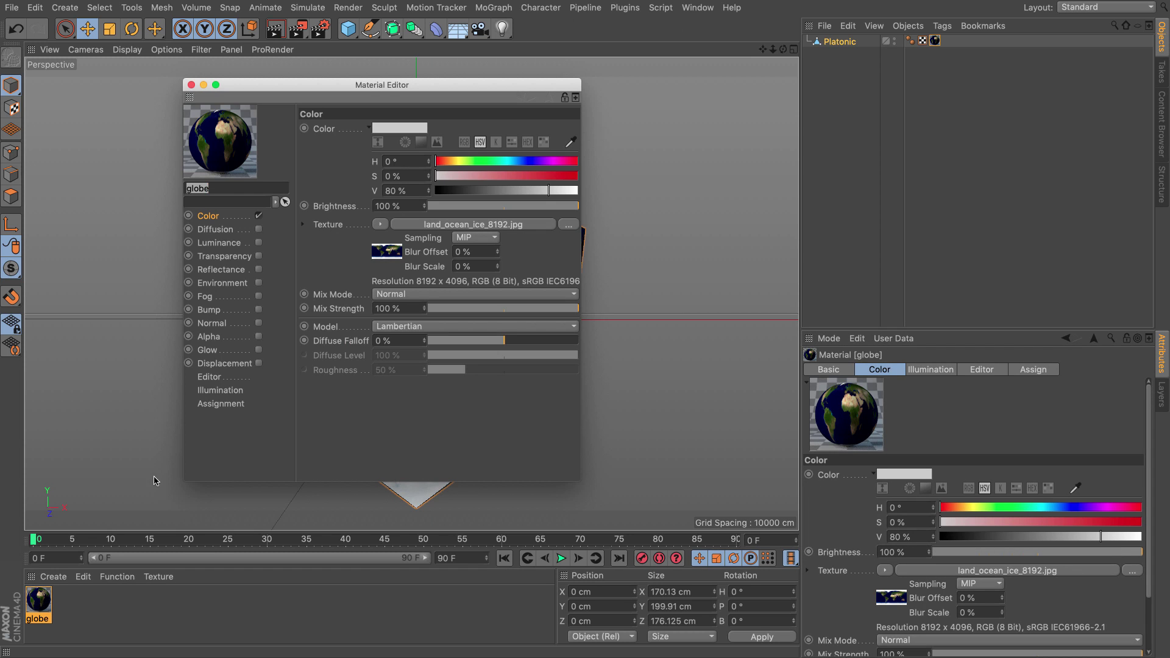
click(209, 378)
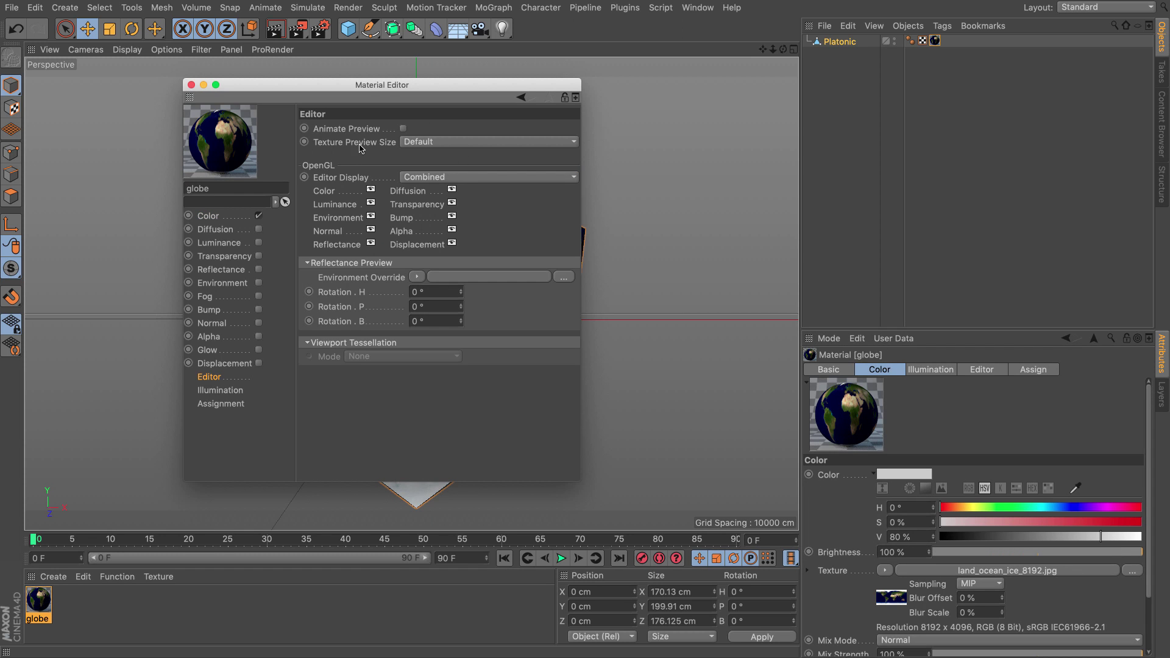
click(411, 143)
click(421, 170)
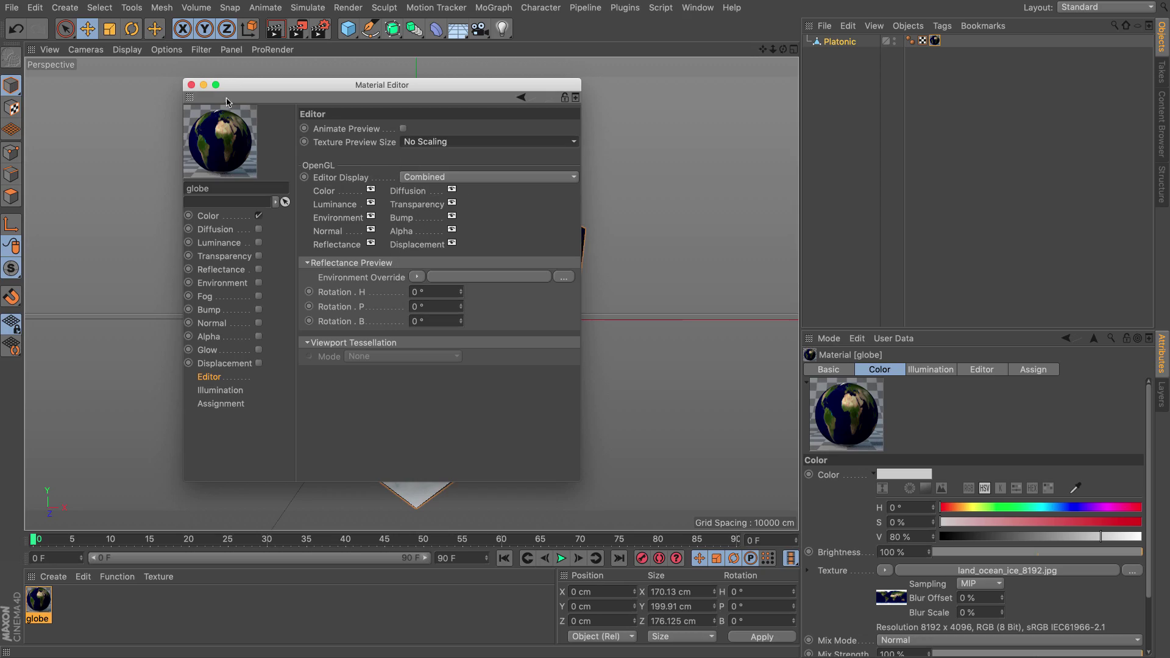
click(191, 85)
mouse_move(463, 349)
alt+mouse_down()
mouse_move(374, 296)
mouse_move(332, 292)
mouse_move(484, 304)
mouse_move(332, 279)
mouse_move(384, 293)
mouse_move(365, 312)
mouse_move(500, 317)
mouse_move(475, 277)
mouse_move(496, 332)
mouse_move(480, 359)
mouse_move(486, 347)
alt+mouse_up()
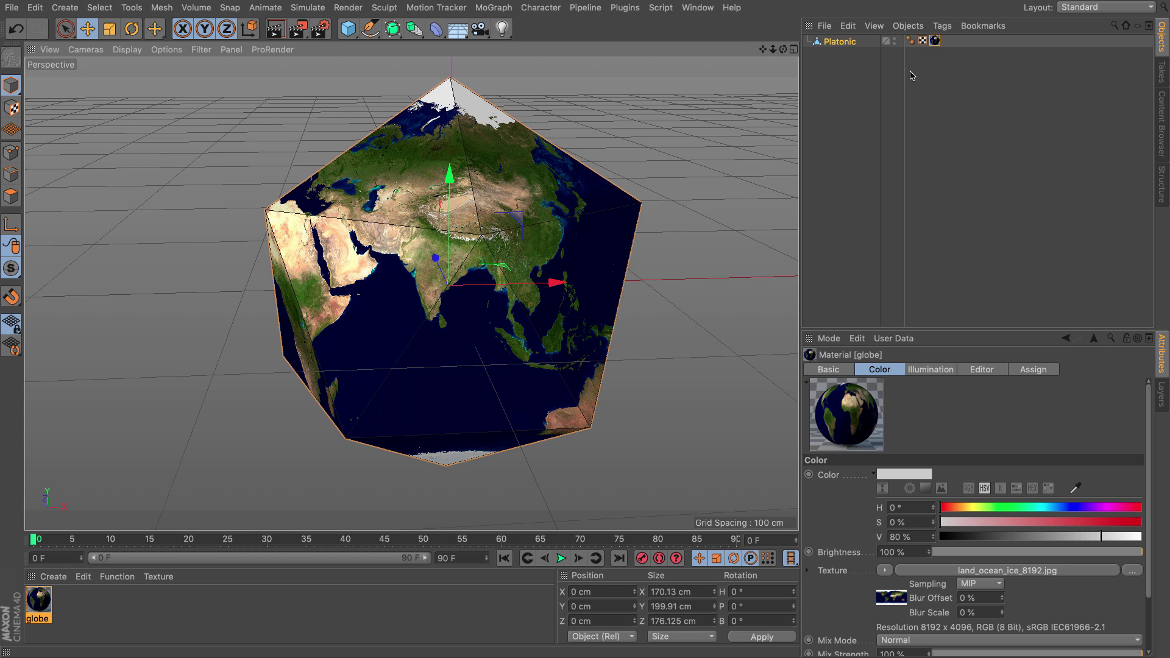
double_click(923, 41)
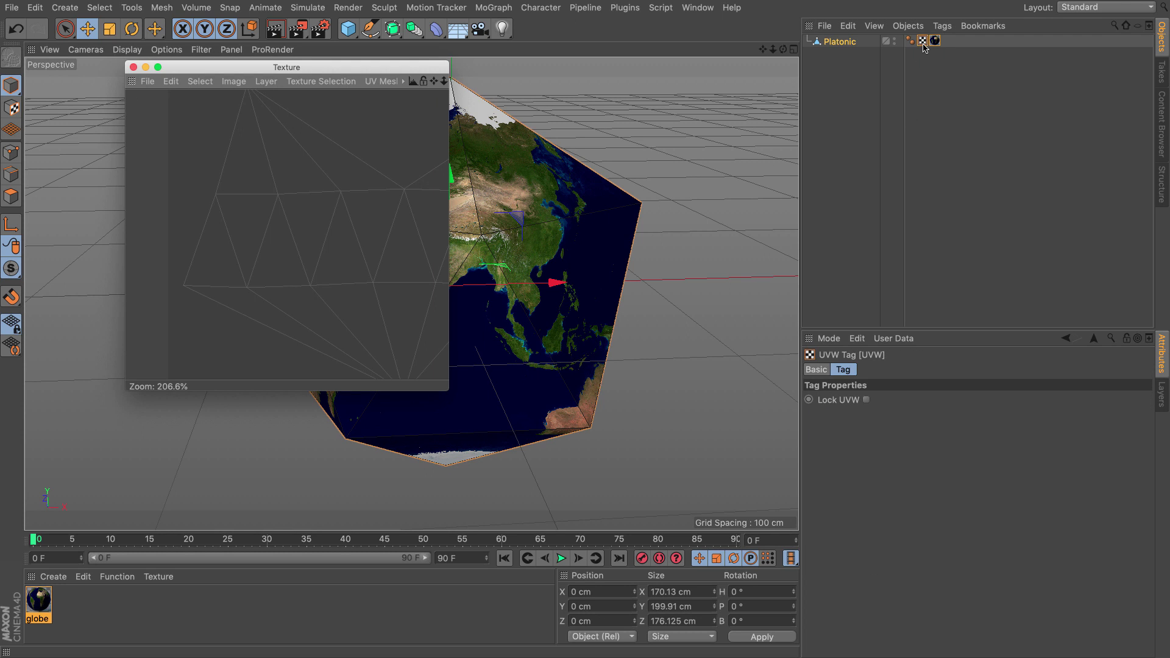
drag(448, 391, 760, 463)
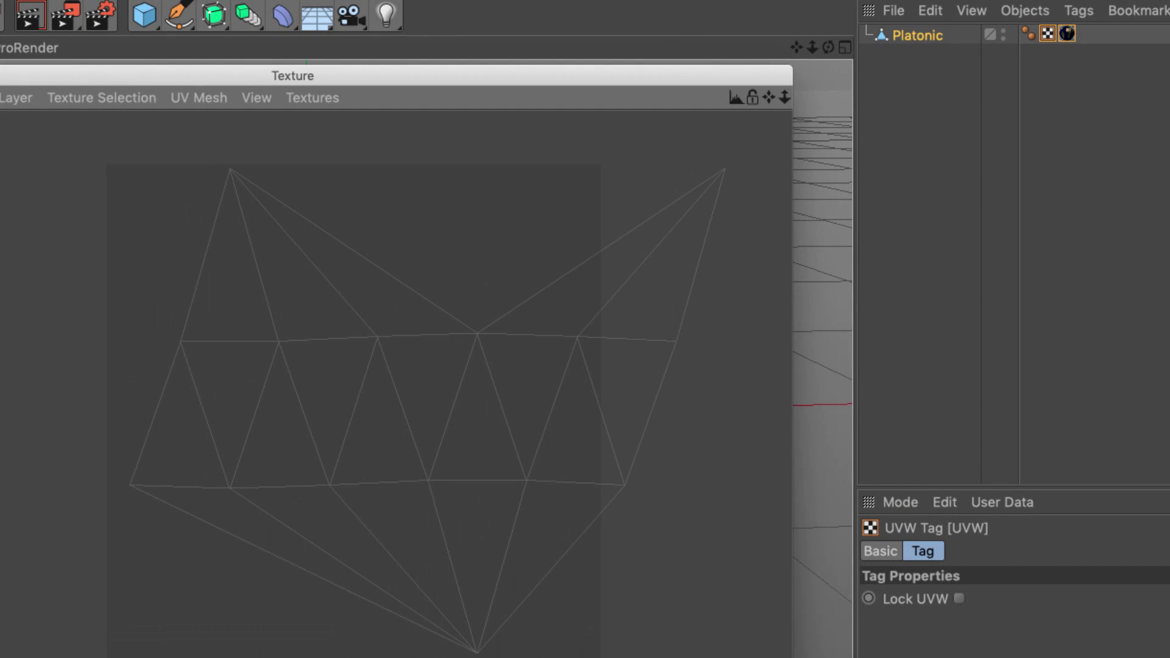
click(1046, 35)
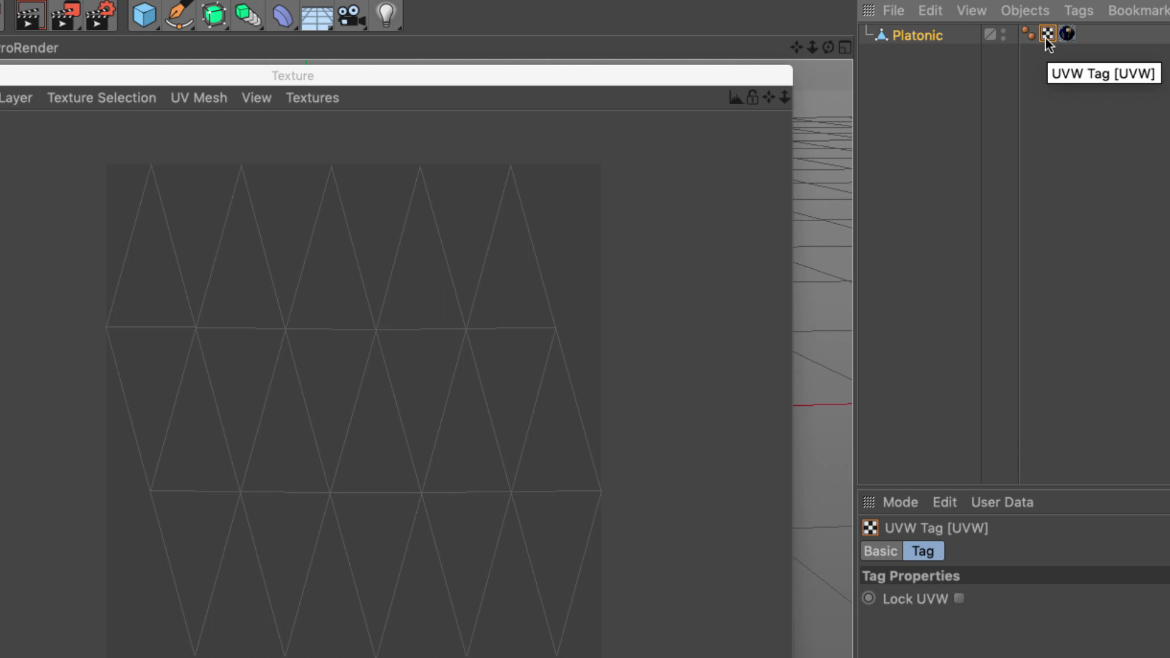
click(1068, 35)
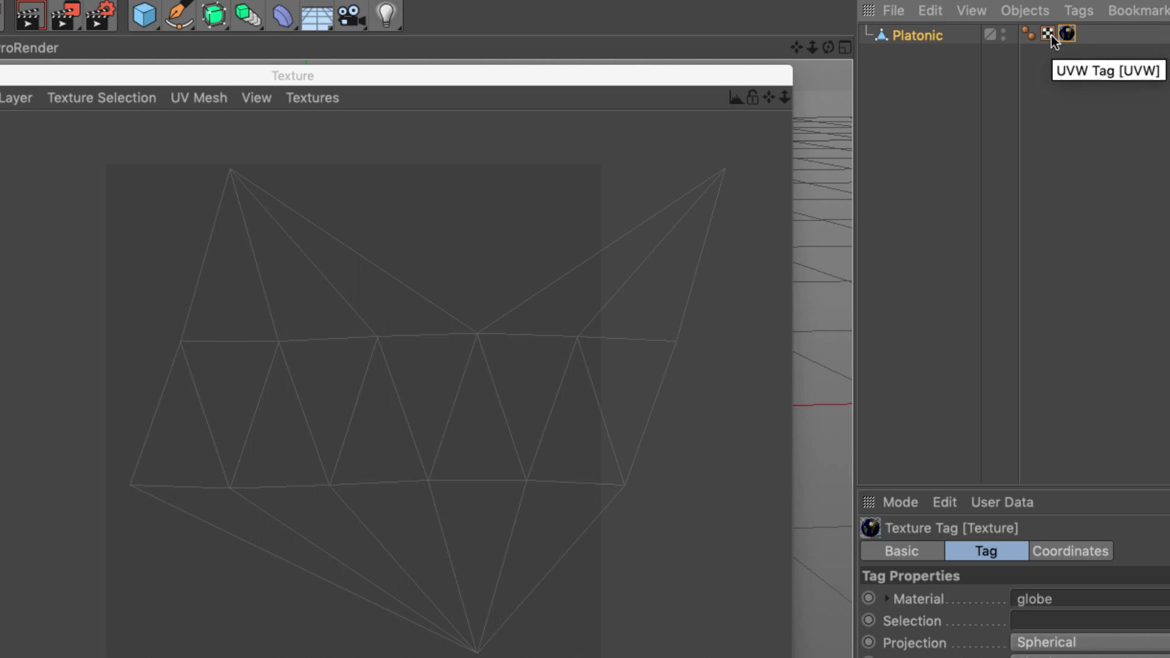
click(1049, 35)
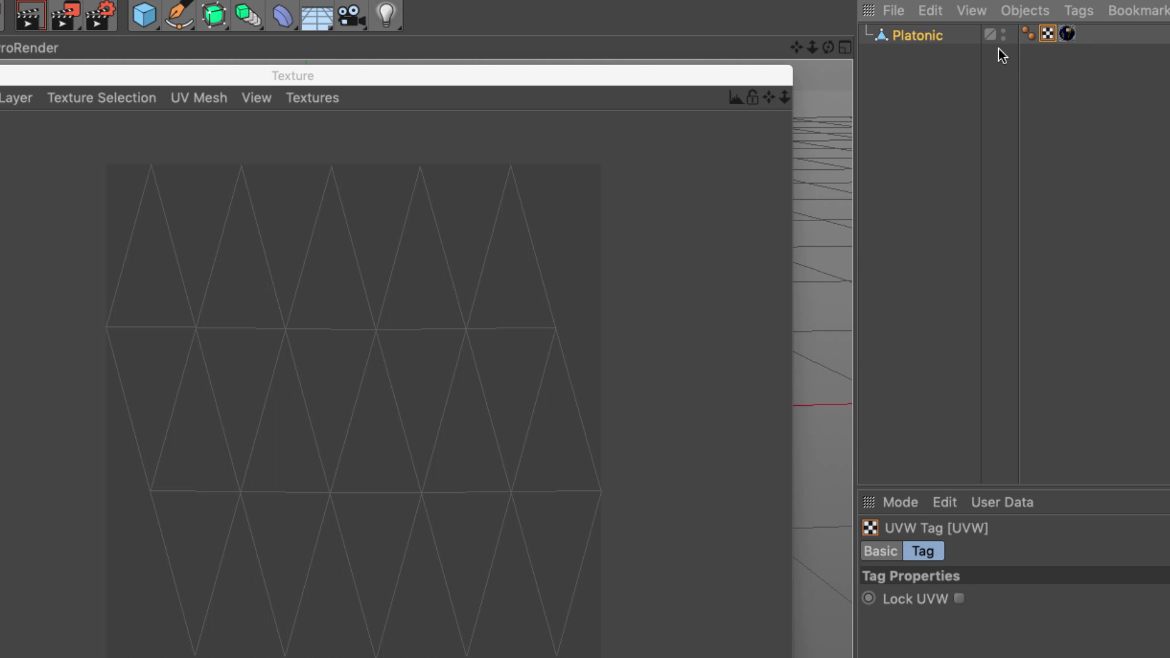
key(super+w)
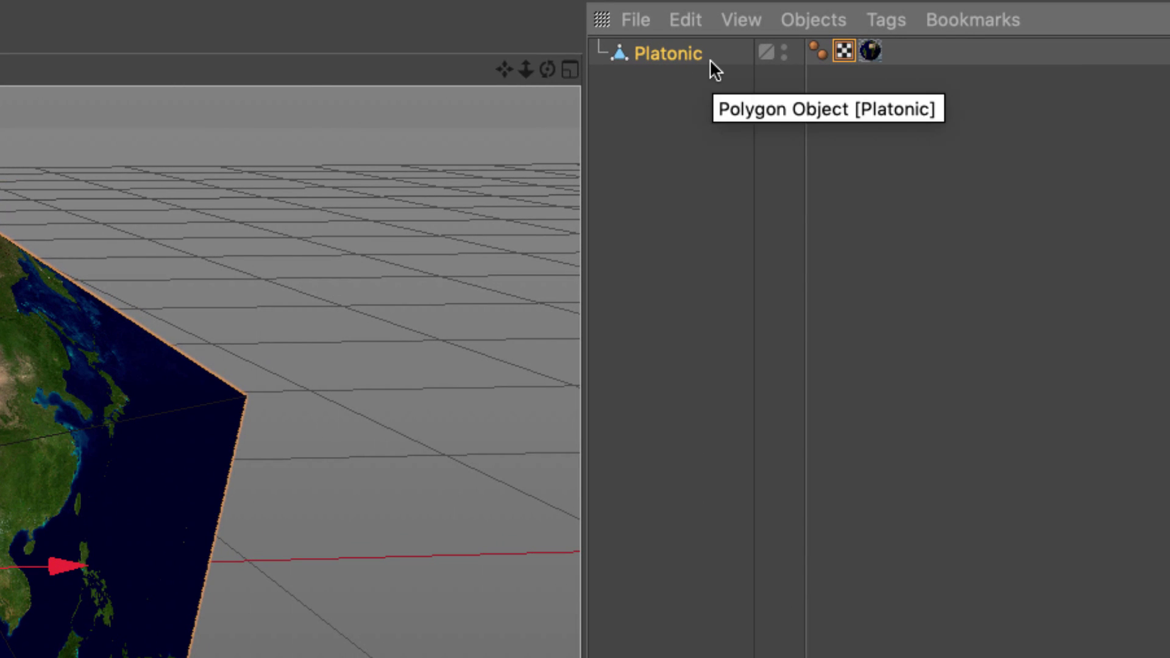
Add a Bake Texture tag to Platonic outputting PNG at 2000 × 1000.
click(811, 27)
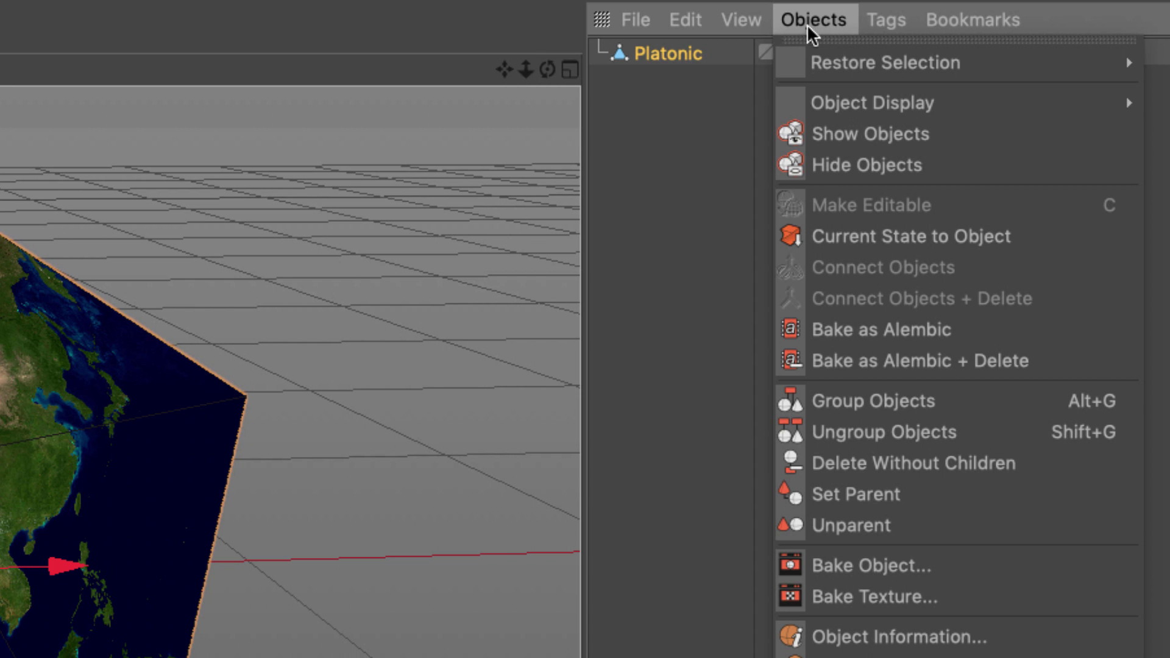
click(872, 596)
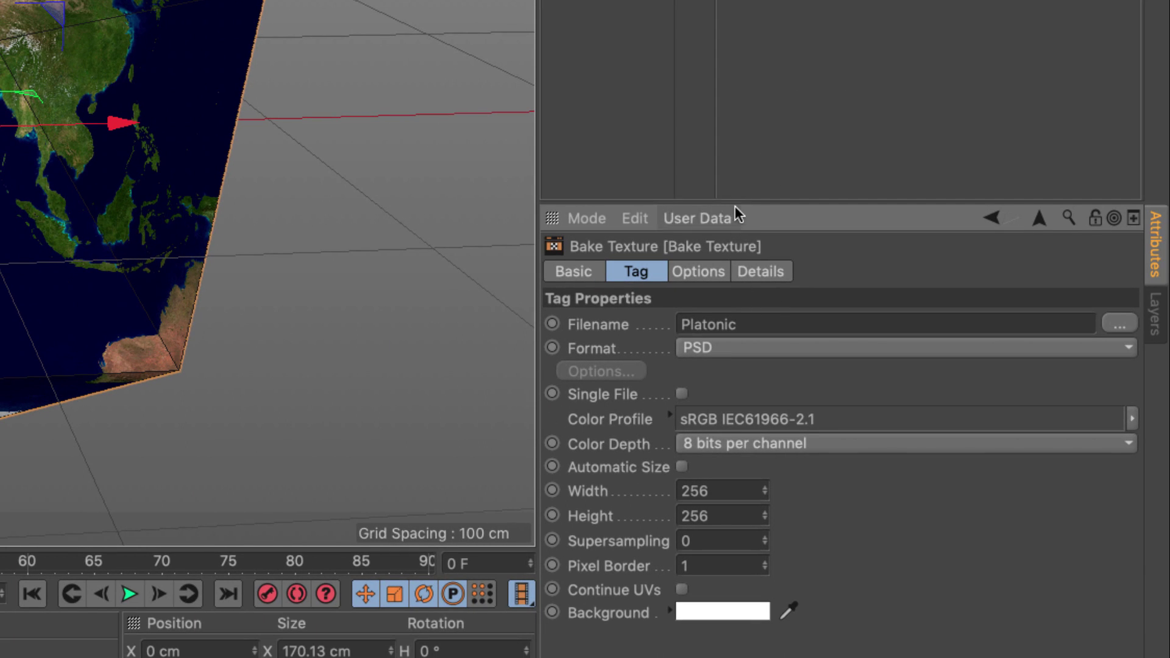
drag(736, 202, 755, 49)
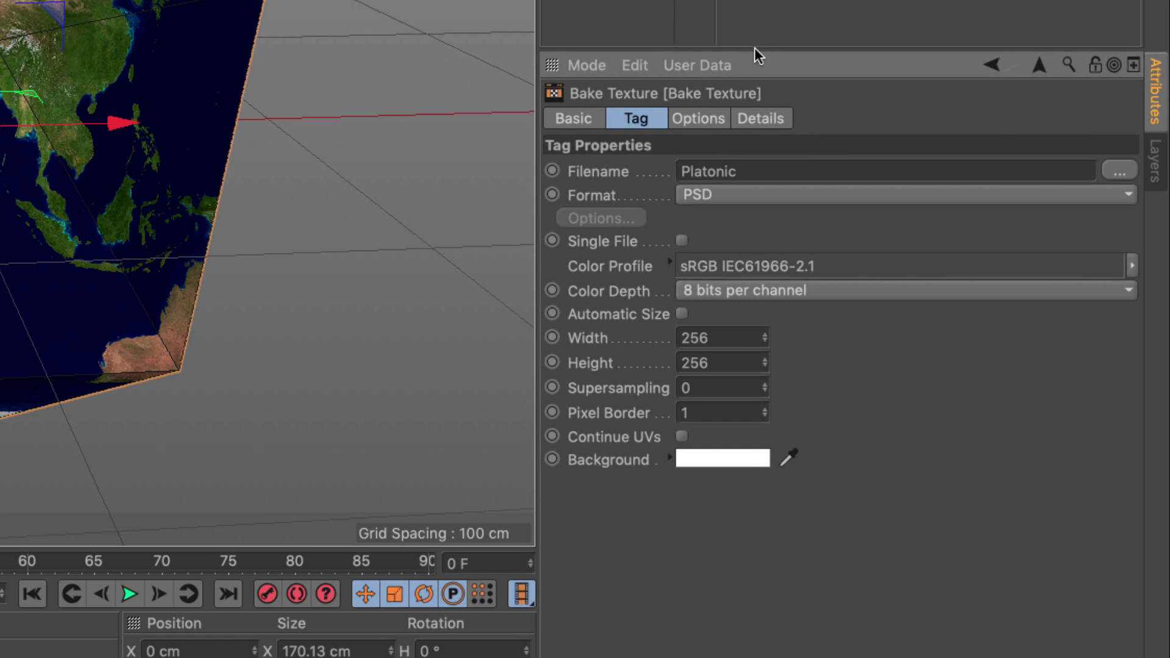
click(701, 195)
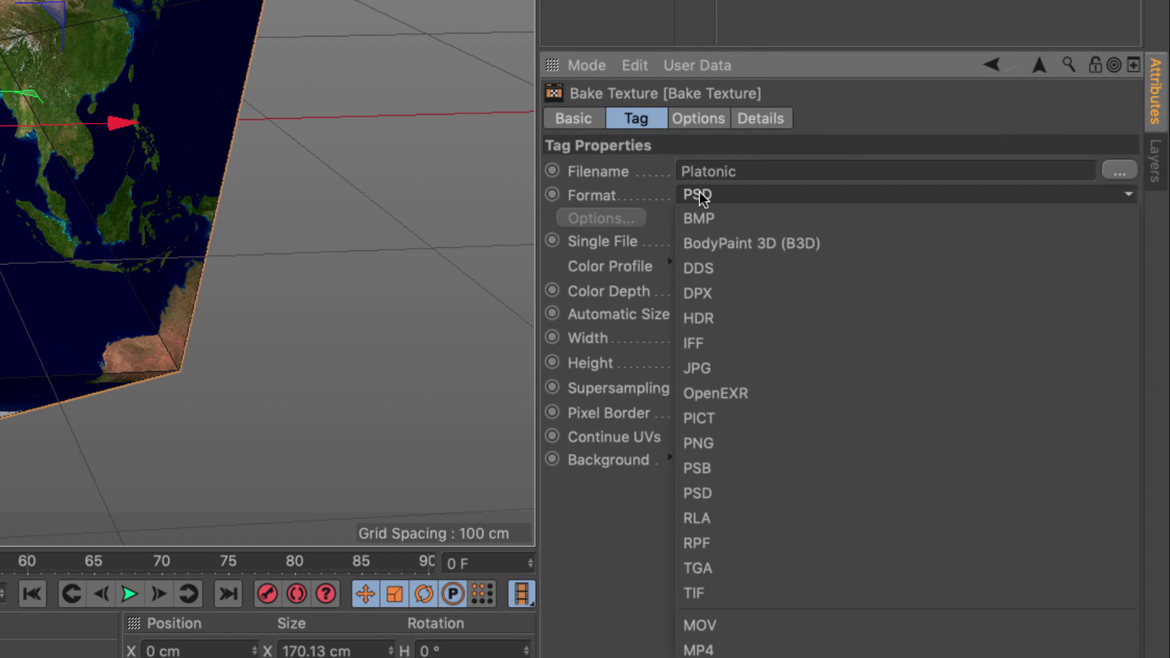
click(741, 445)
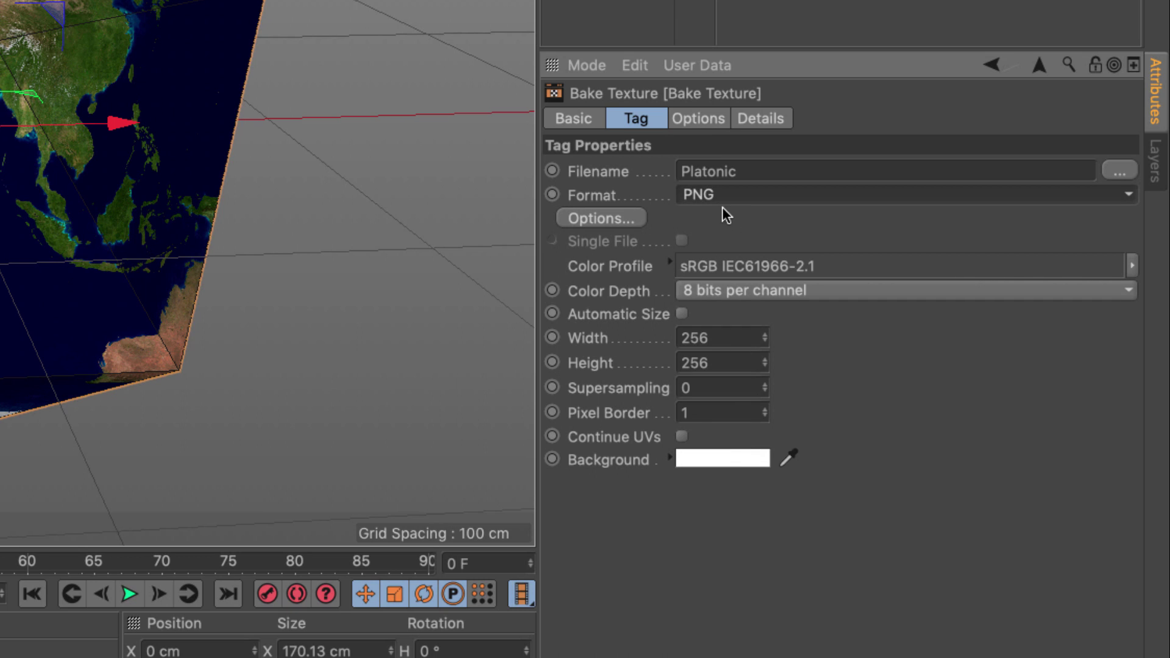
double_click(730, 338)
text(2000)
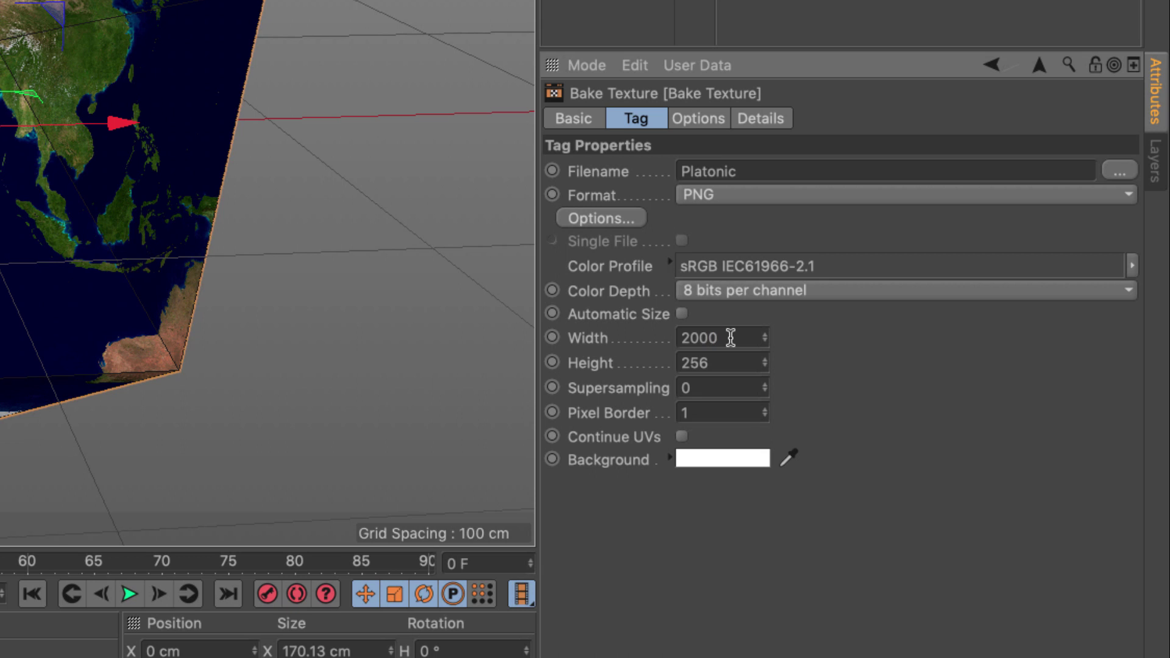
key(Tab)
text(1000)
Bake only the Color channel with Optimal Mapping Off, previewing it before baking to PlatonicColor.png.
click(707, 118)
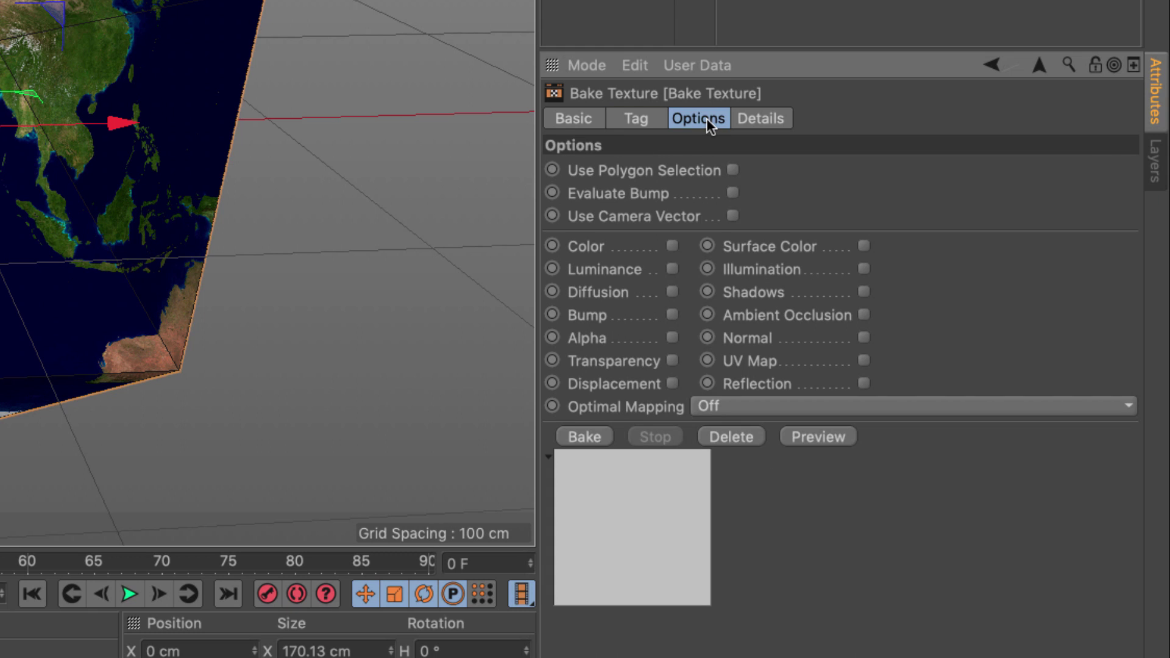
click(672, 246)
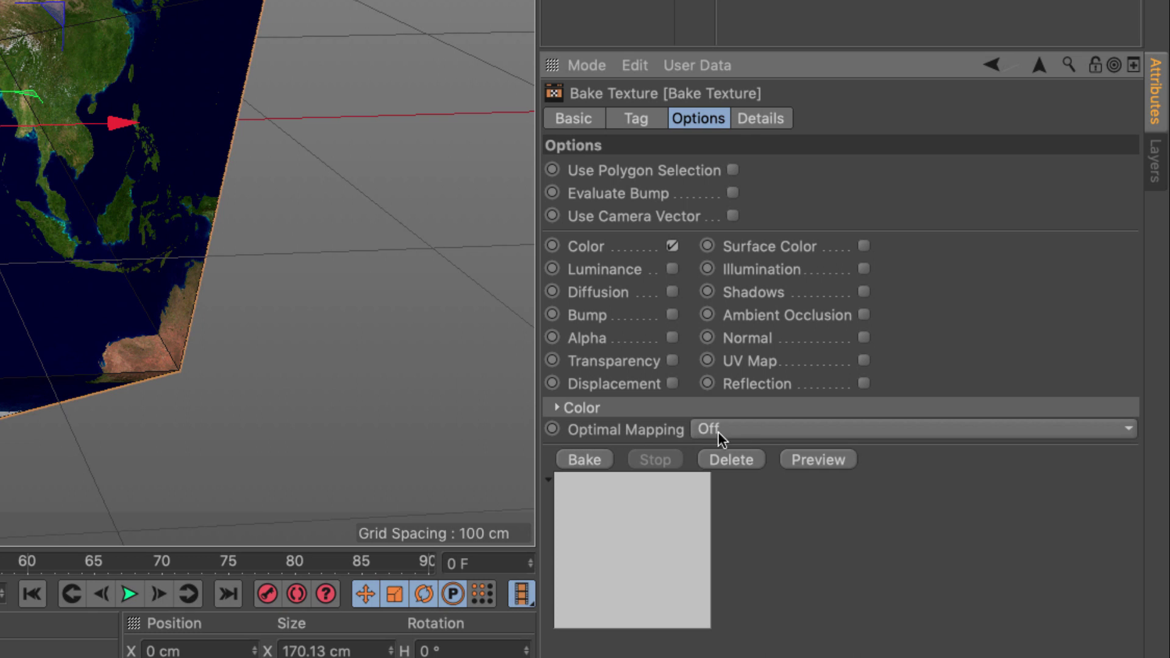
click(737, 430)
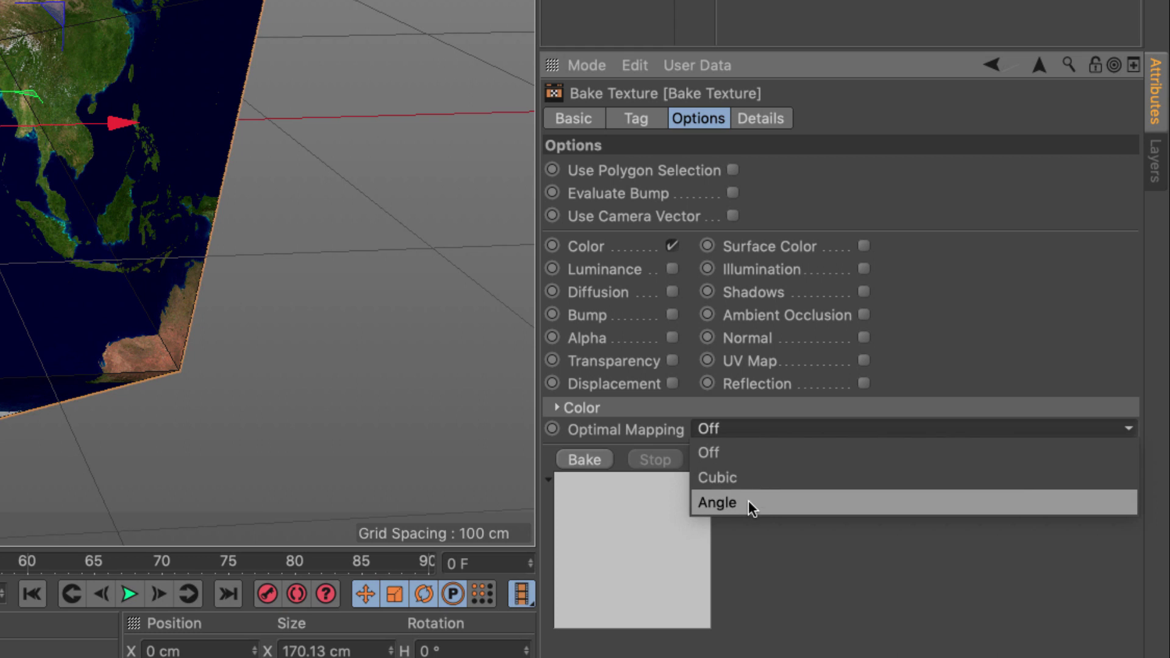
click(749, 460)
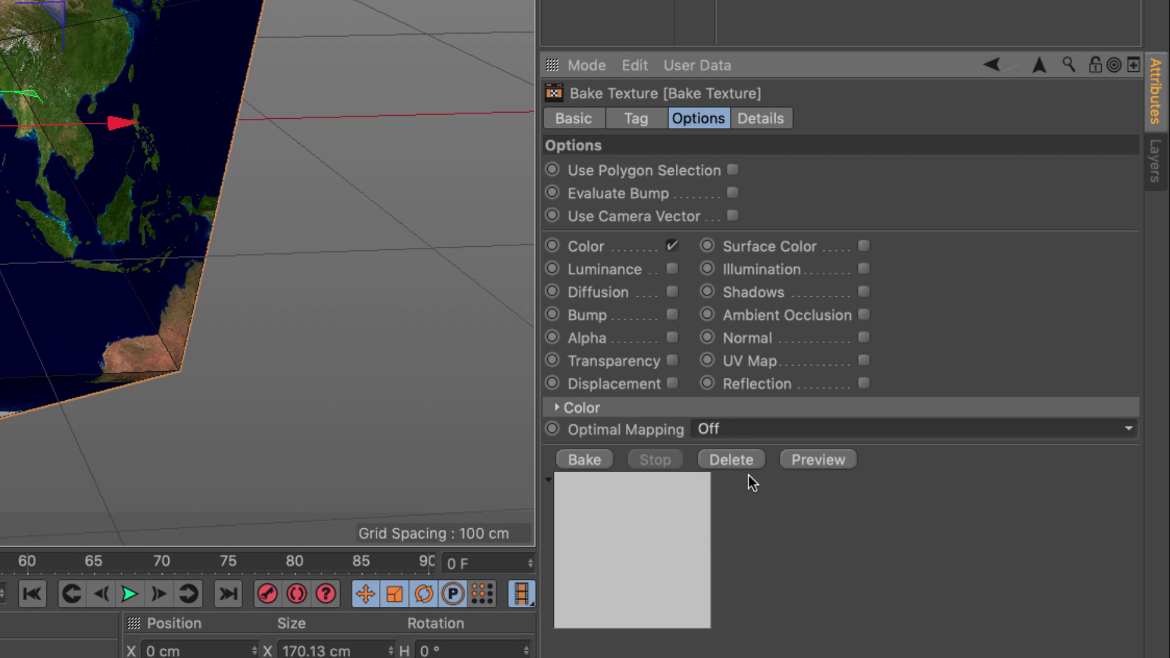
click(810, 461)
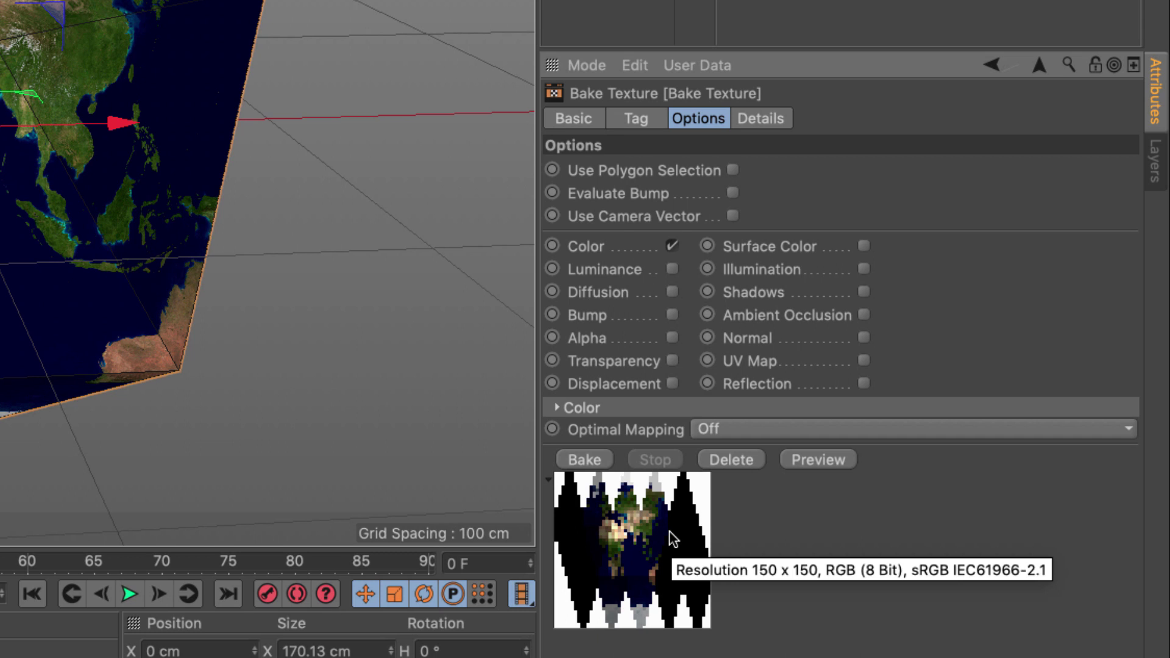
click(556, 407)
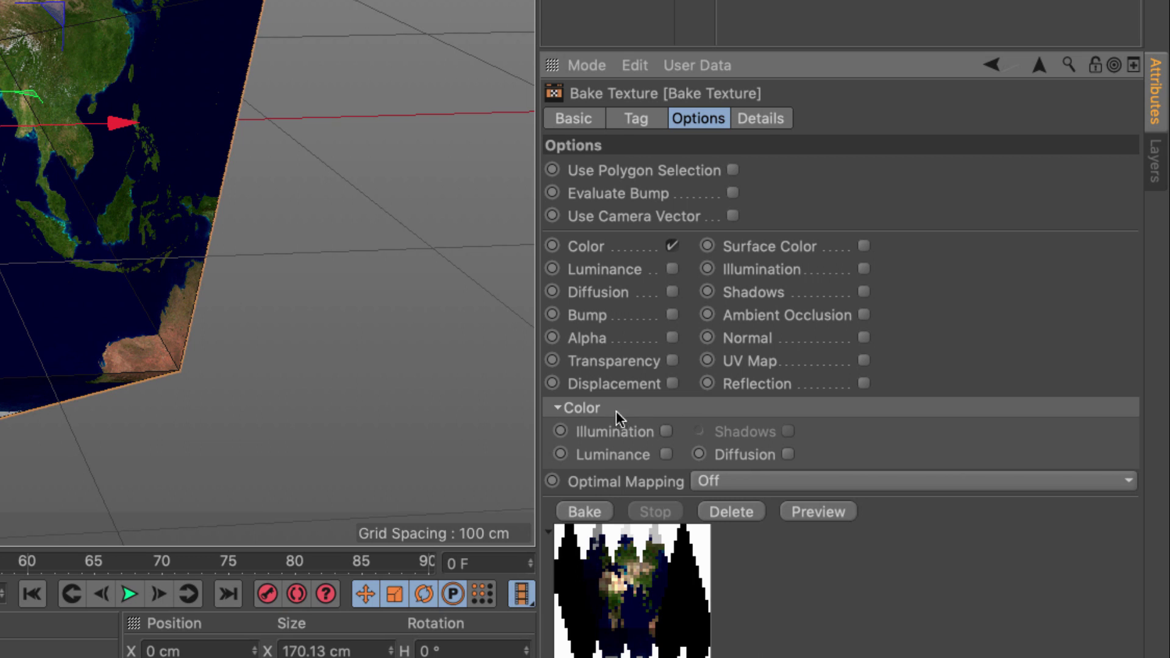
click(557, 408)
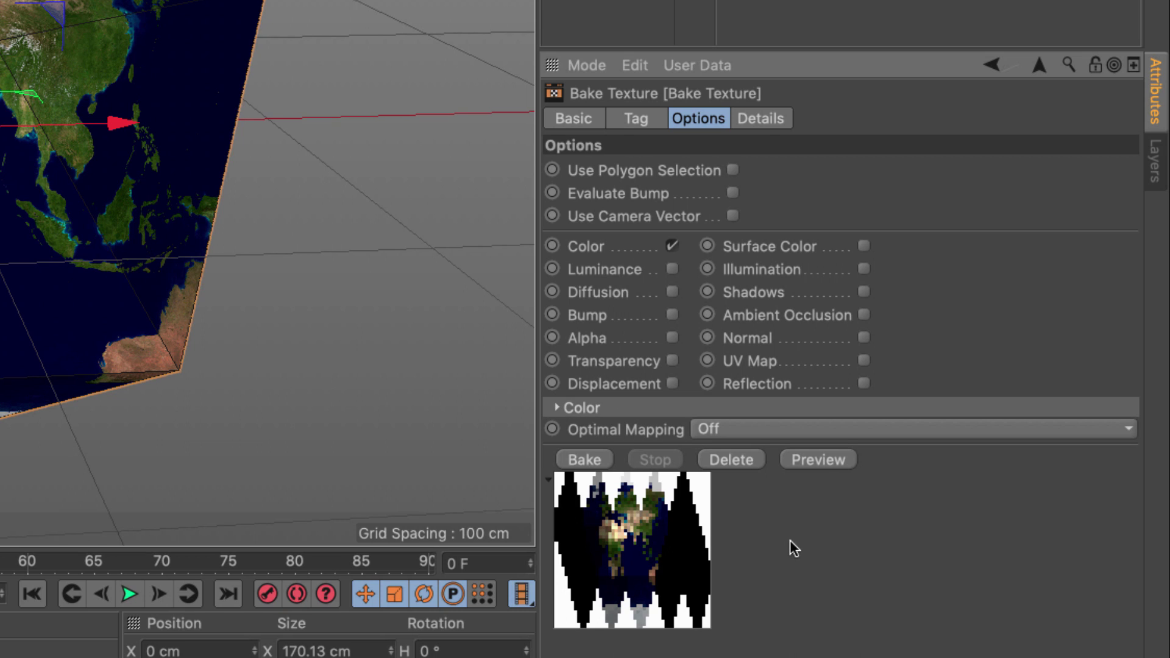
click(584, 461)
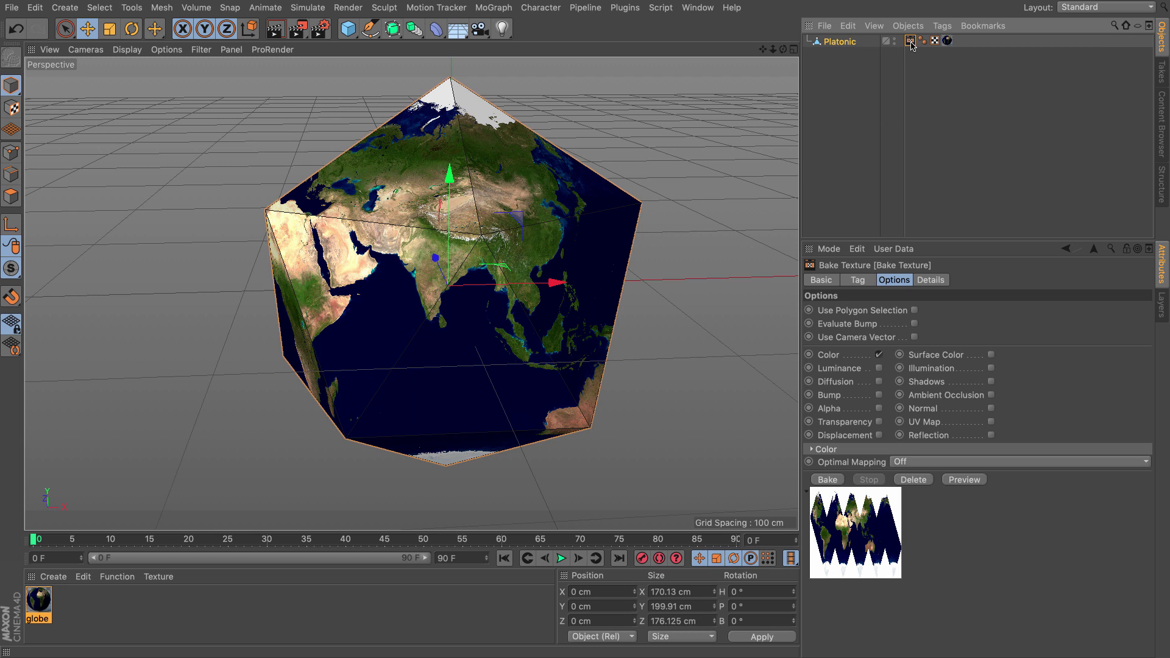
Remove the bake tag and the globe material tag from the Platonic.
key(Delete)
click(935, 41)
key(Delete)
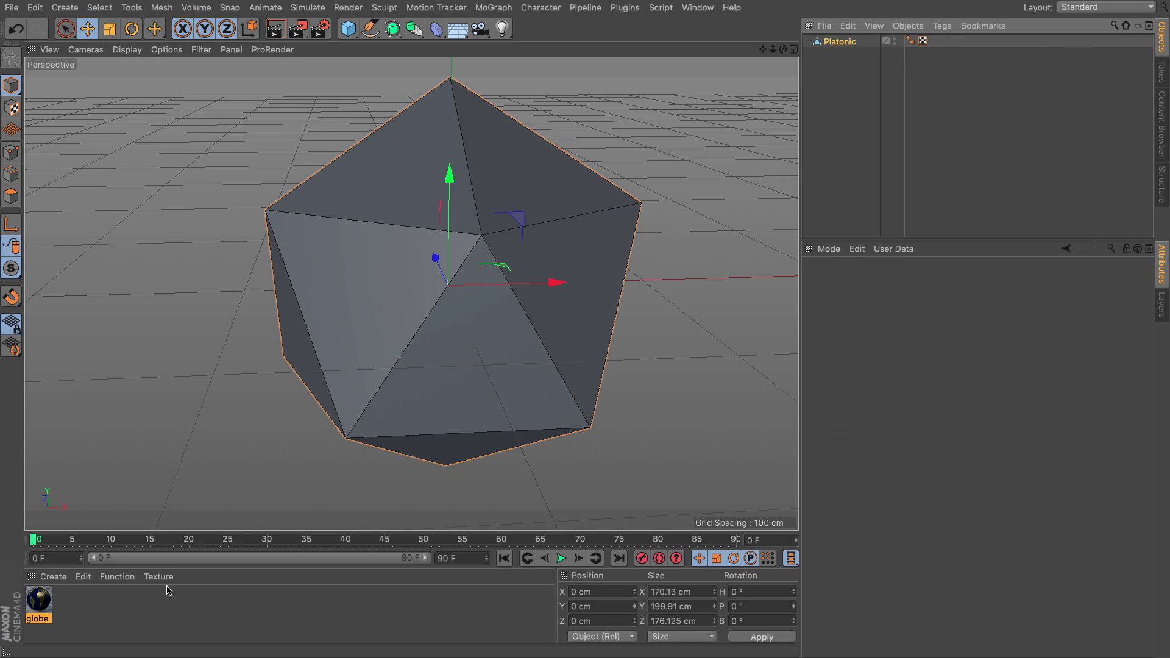
Load PlatonicColor.png as the globe material's colour texture and apply the material to the Platonic.
double_click(44, 606)
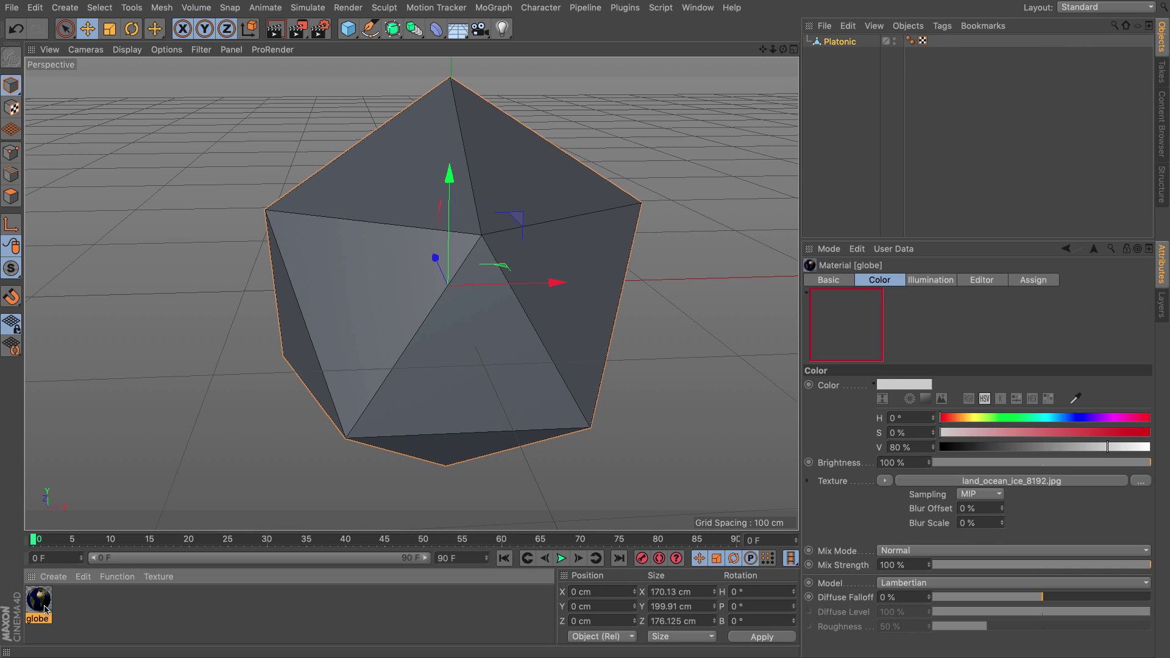
click(232, 219)
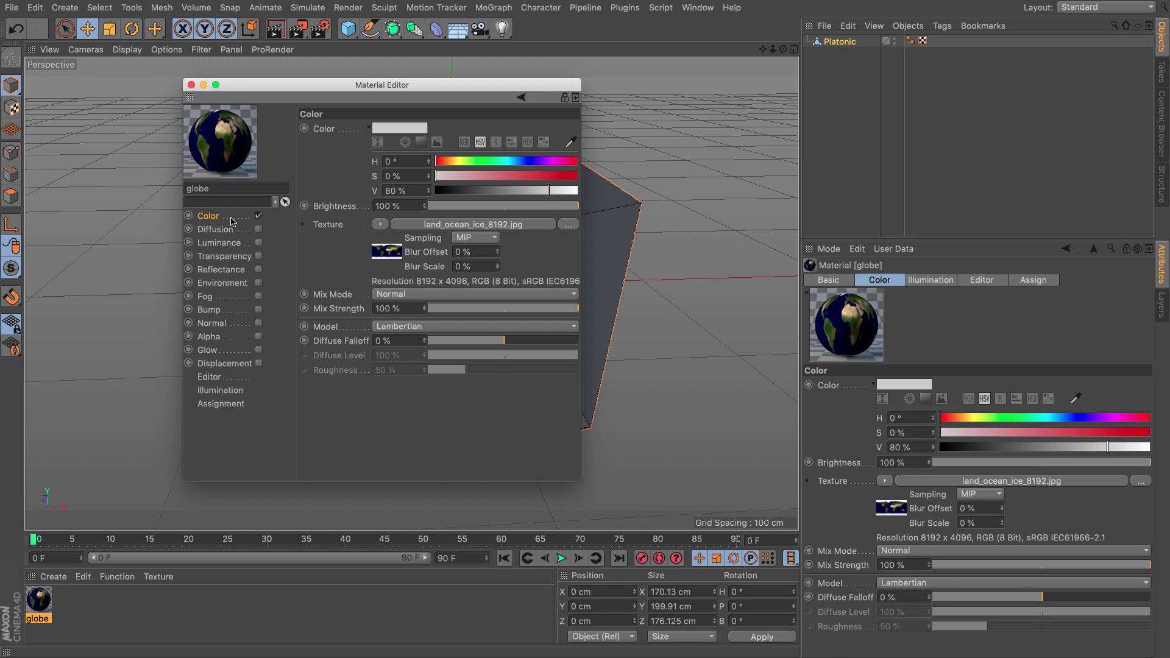
click(568, 224)
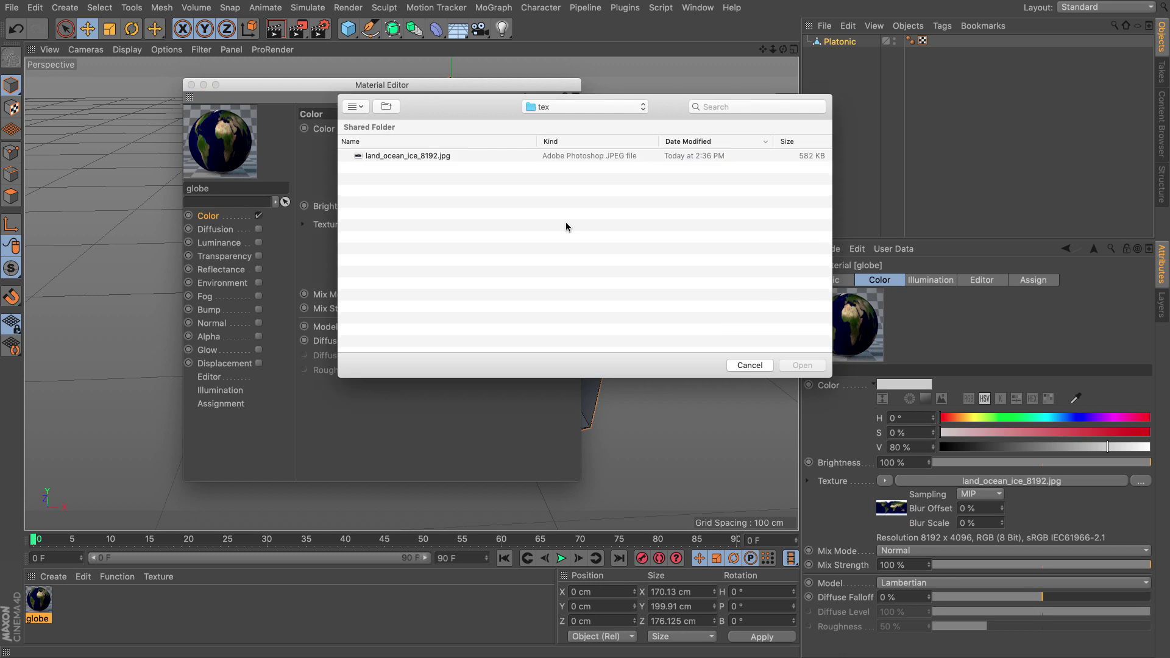
click(393, 168)
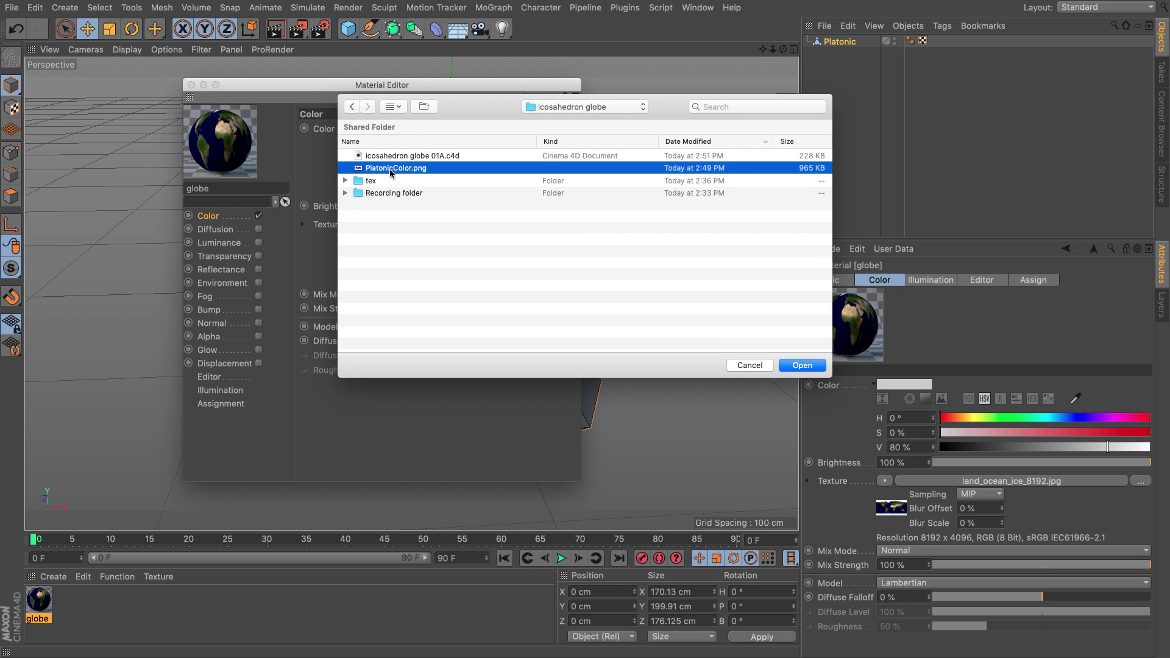
click(787, 366)
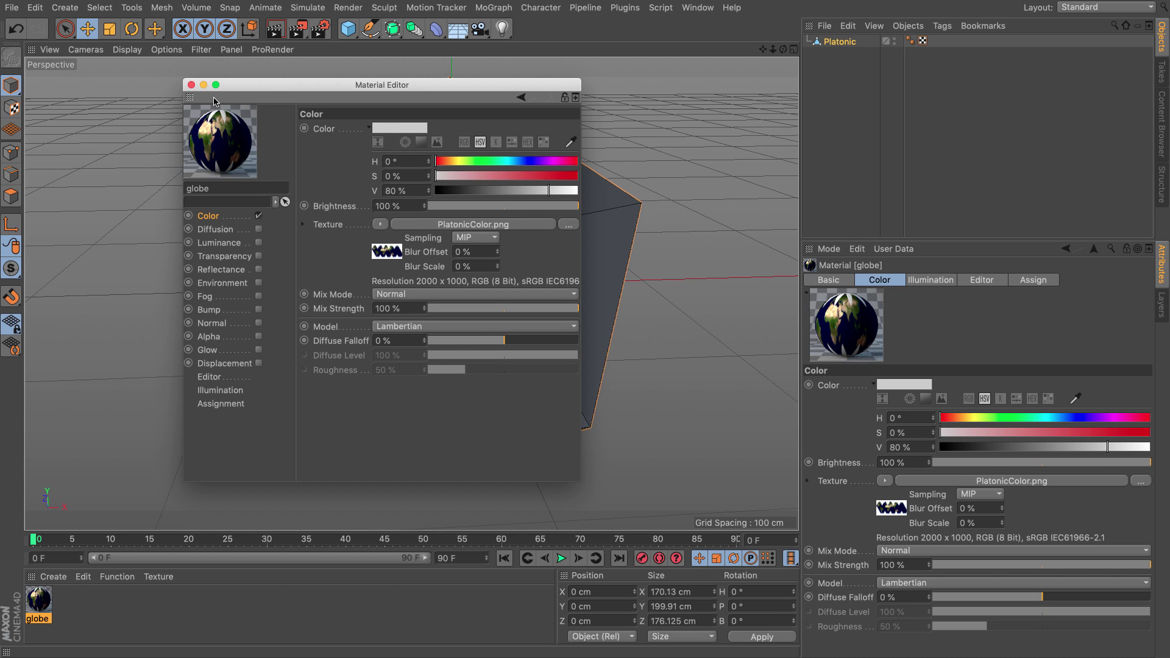
click(191, 84)
drag(36, 606, 406, 388)
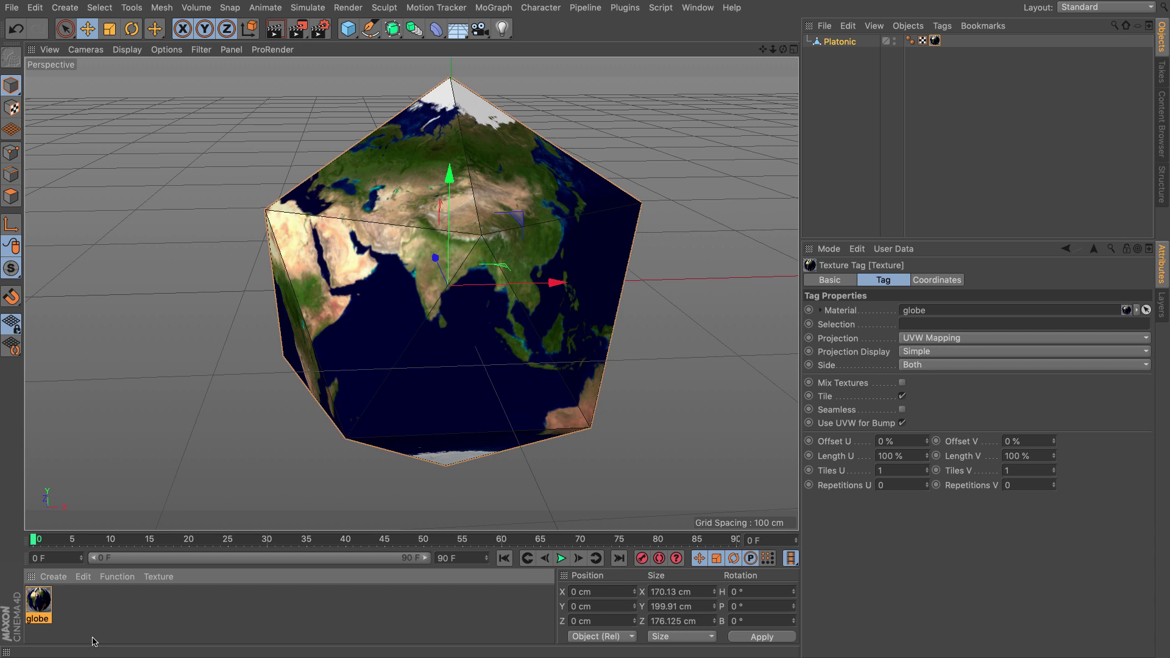
Check the material's viewport preview size unchanged, orbit the globe, and show the Platonic's texture tag.
double_click(39, 602)
click(209, 377)
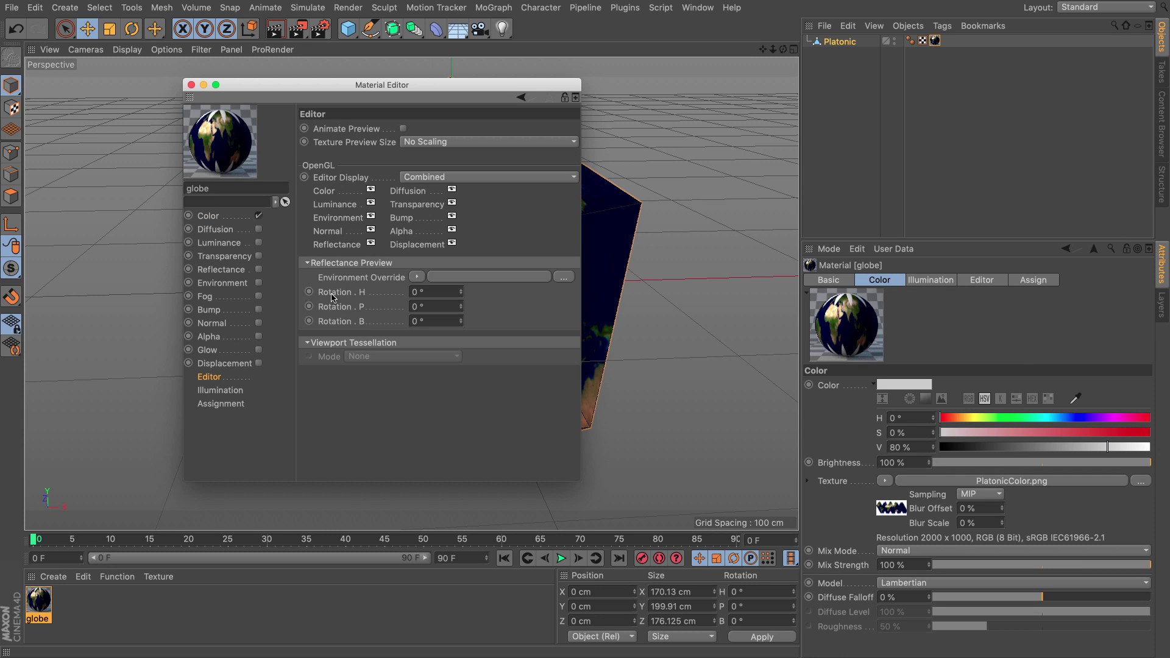
click(439, 142)
click(439, 142)
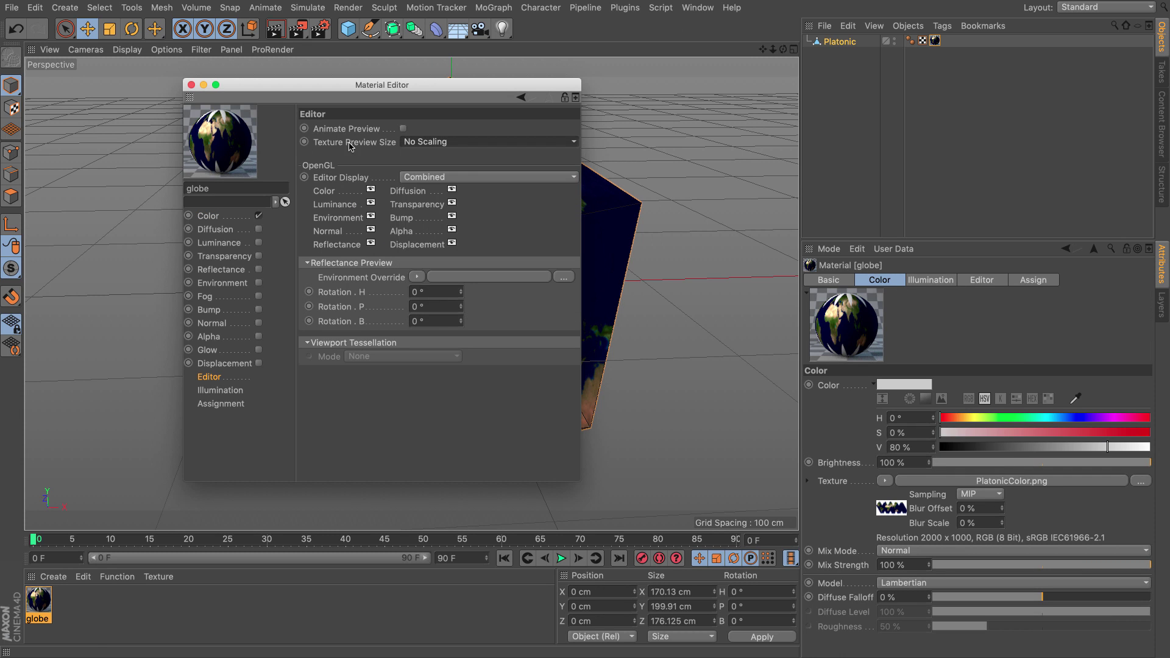
click(191, 84)
alt+drag(317, 232, 467, 289)
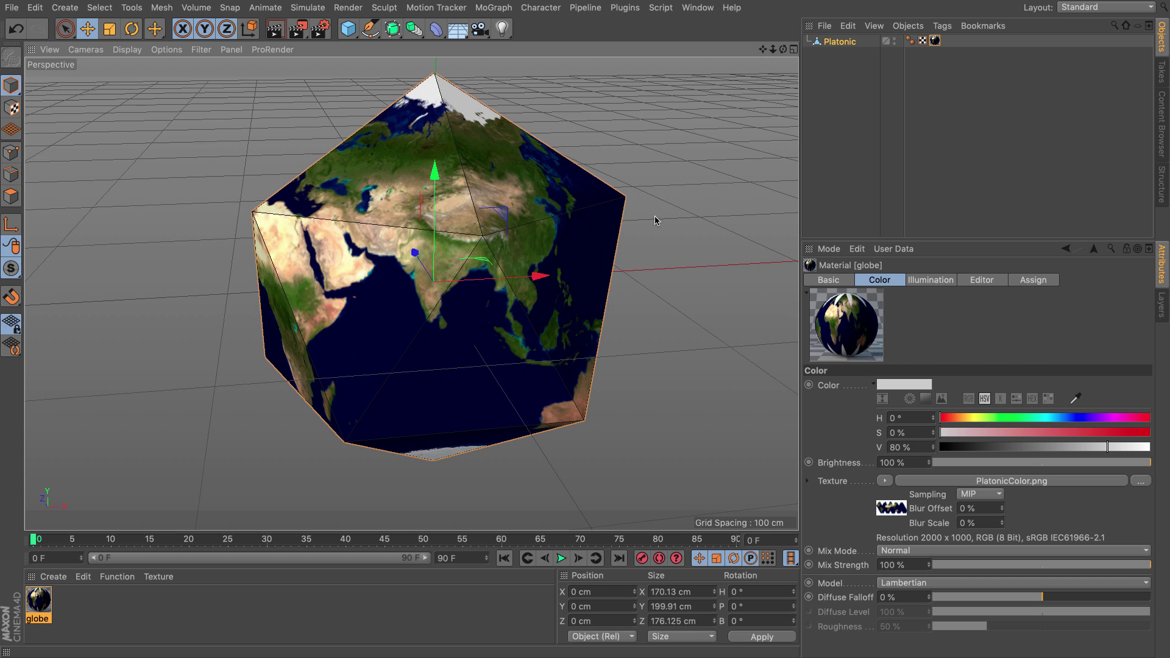
click(935, 40)
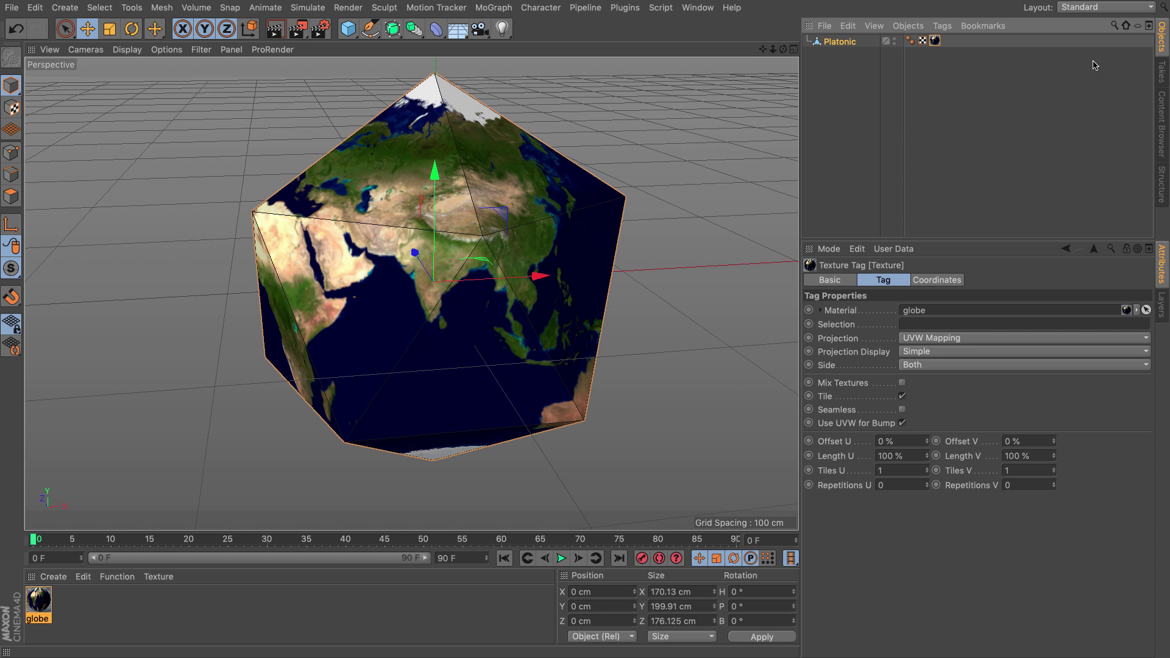
Switch Cinema 4D to the BP - UV Edit layout.
click(1084, 7)
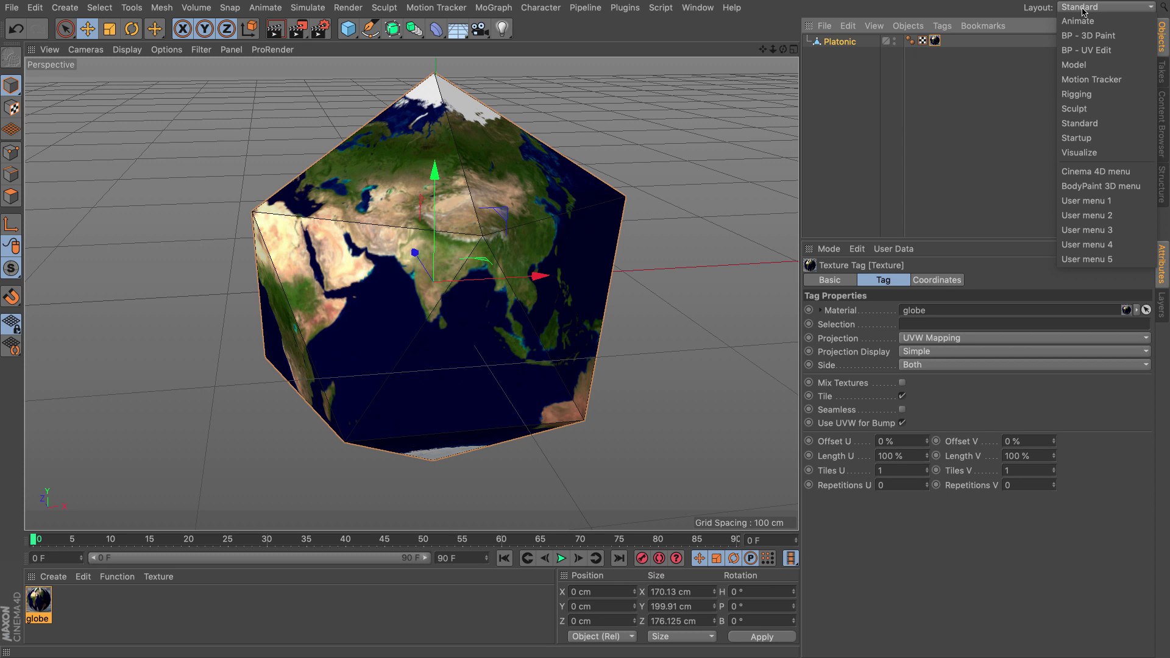
click(1086, 50)
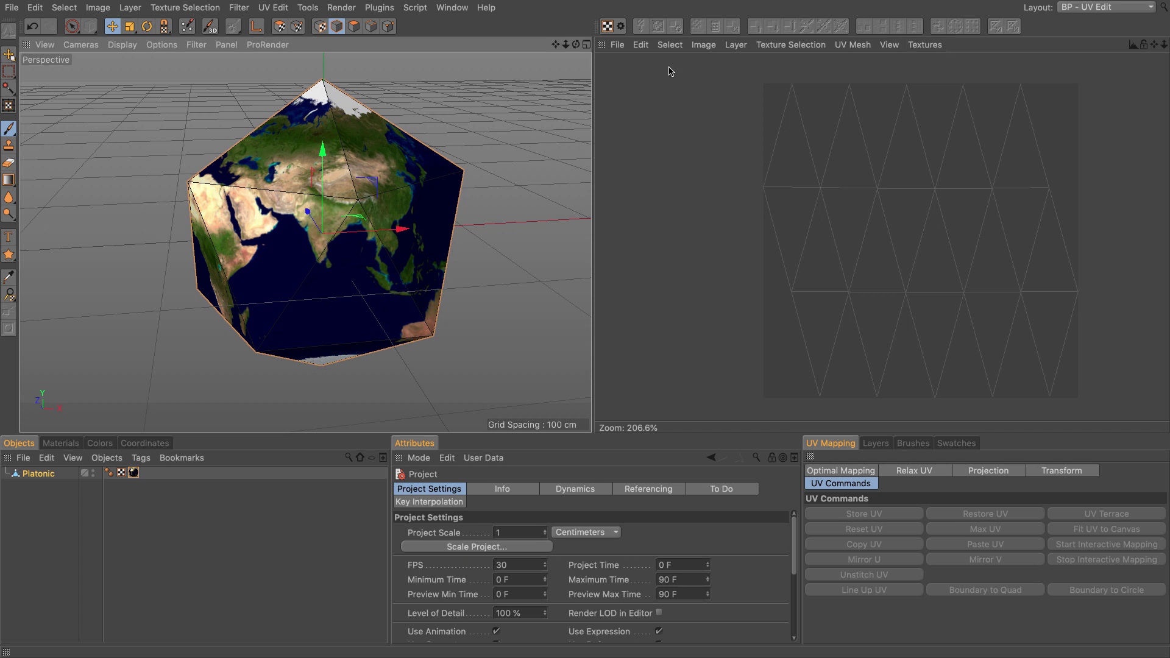
click(925, 44)
click(690, 87)
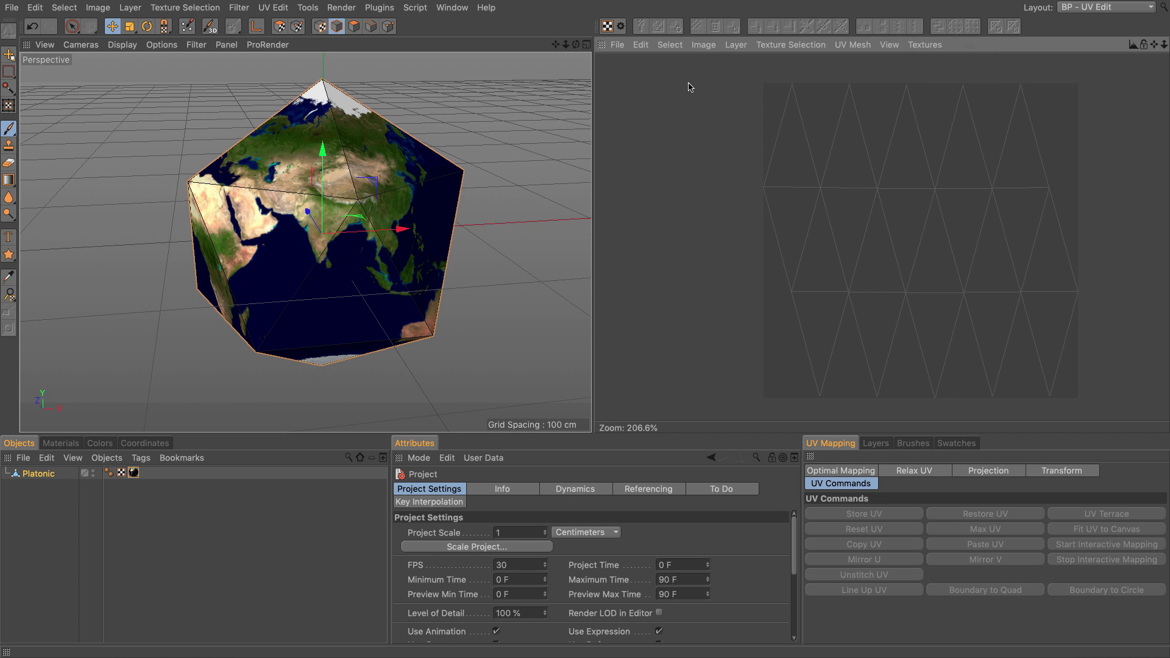
Load PlatonicColor.png as the texture and enable UV Polygons mode to overlay the net.
click(619, 45)
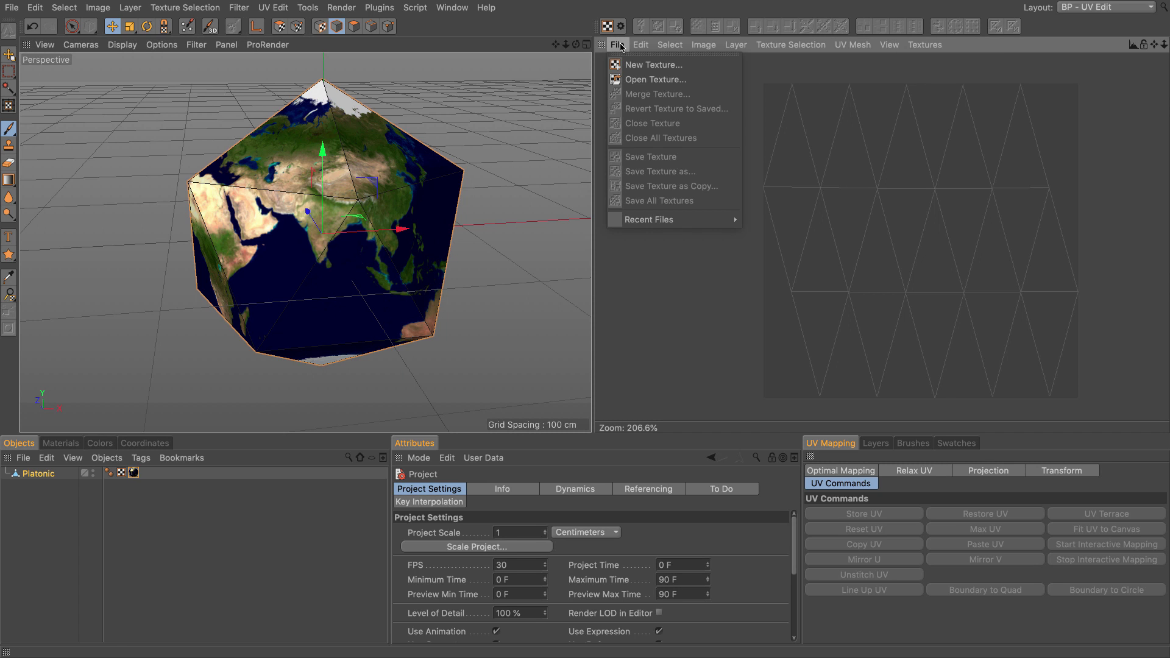
click(655, 80)
click(430, 168)
click(803, 366)
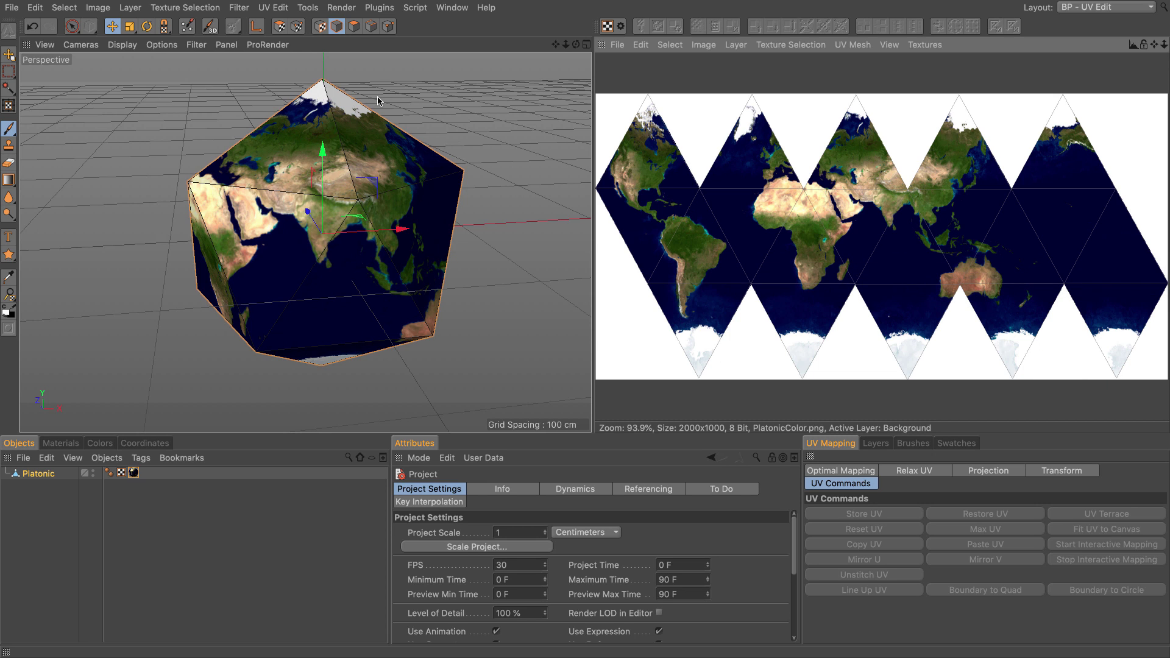
click(279, 26)
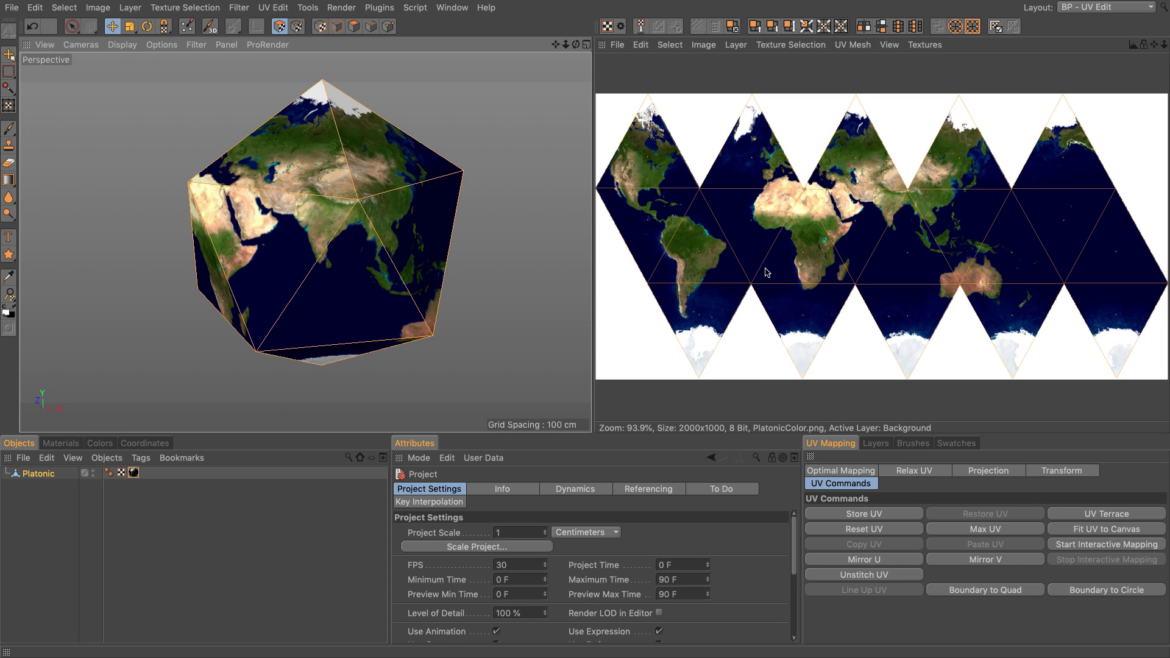
Add a new layer above Background and outline the UV polygons onto it.
click(885, 443)
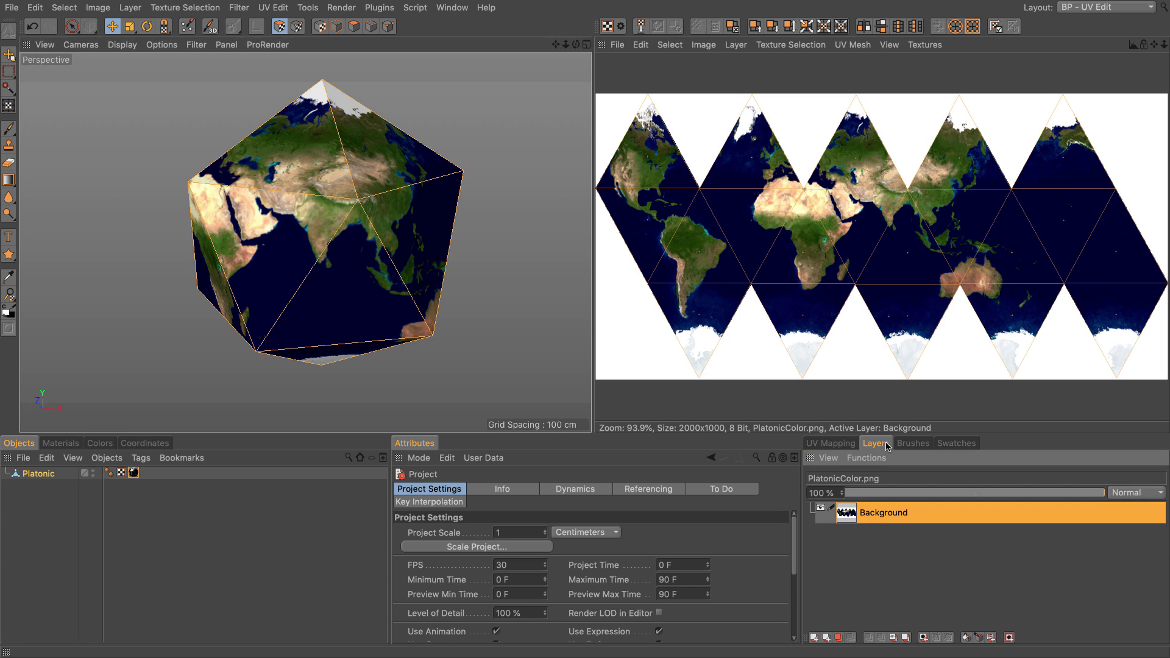
click(893, 399)
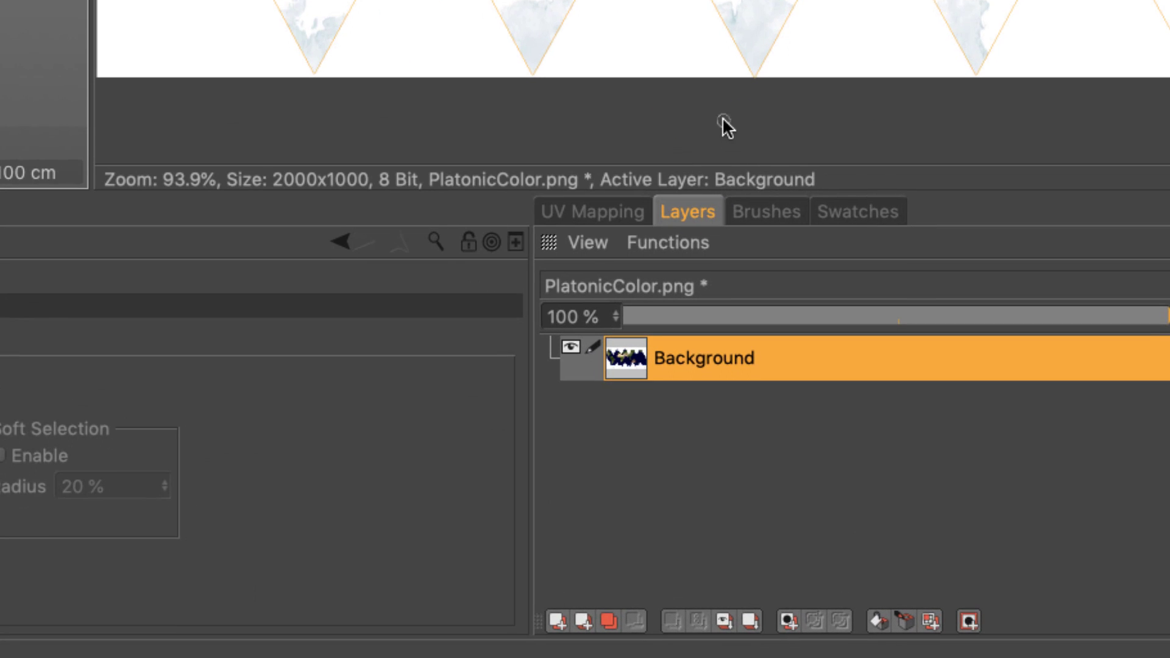
click(557, 621)
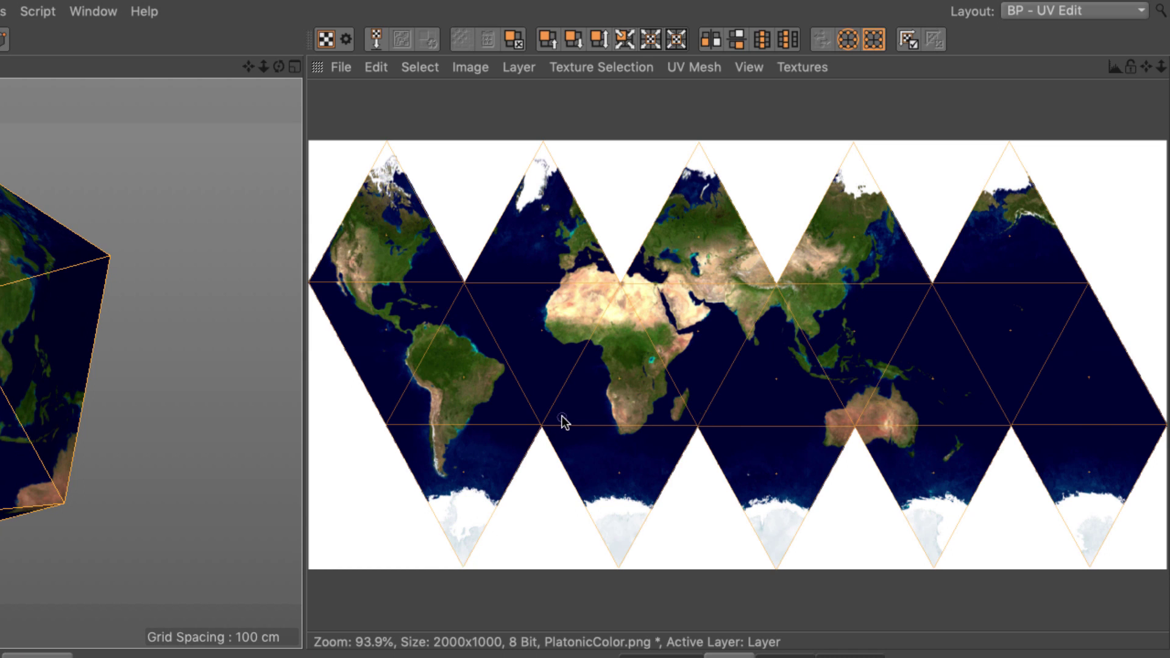
click(521, 71)
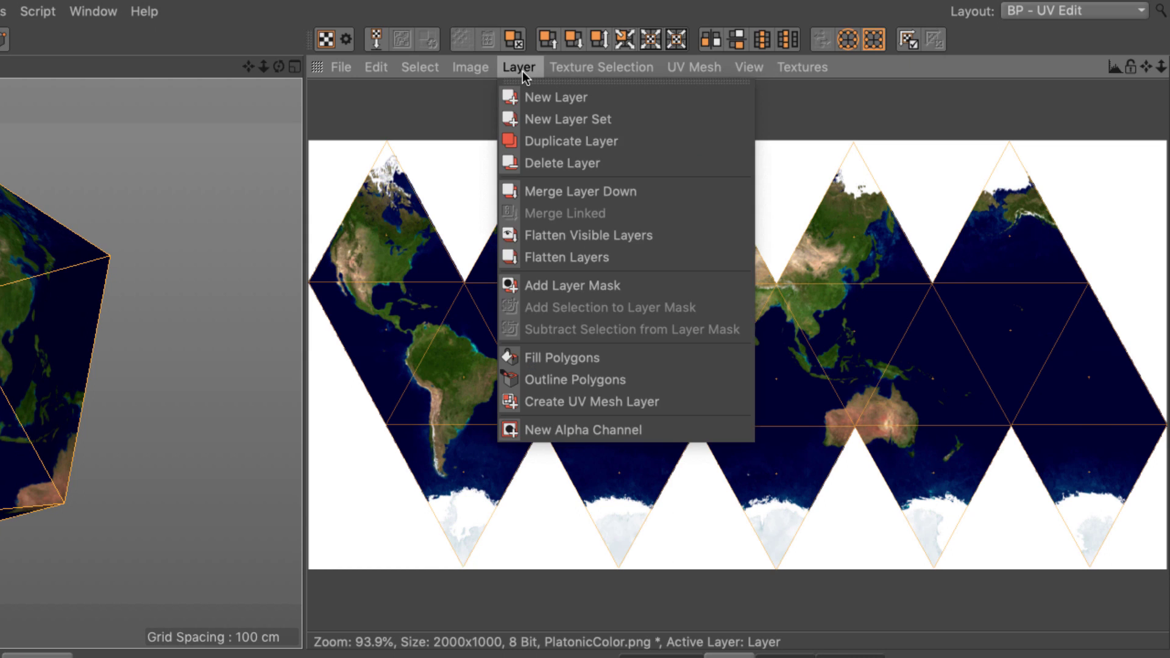
click(571, 380)
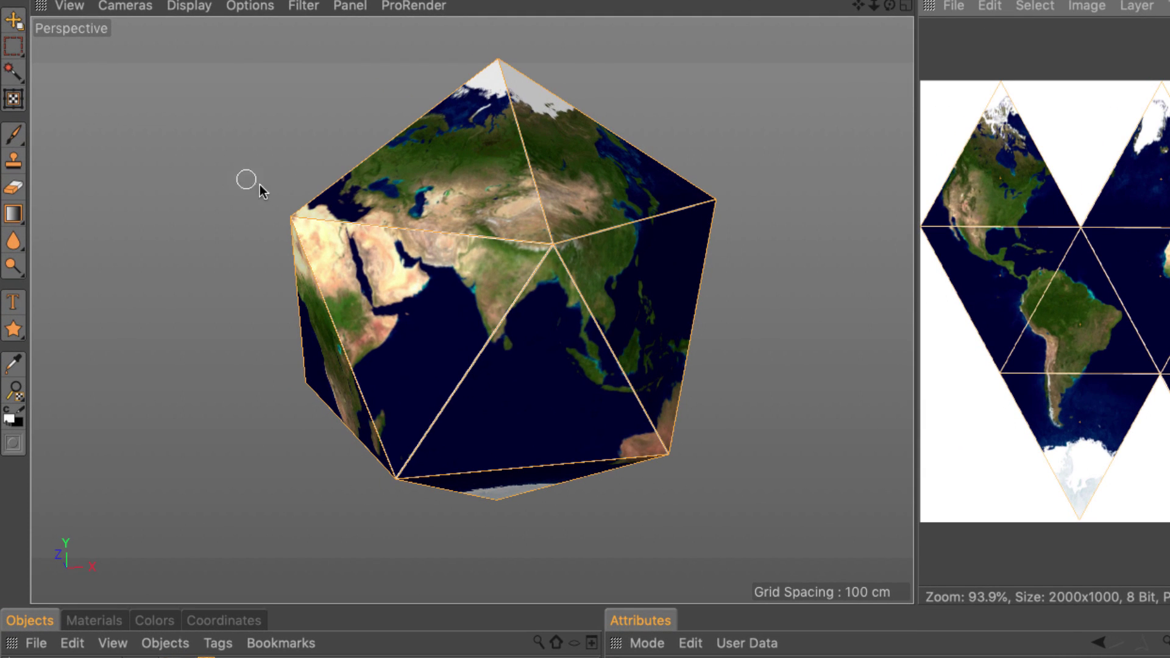
Reduce the brush size from 2 to 1 and redraw the polygon outlines thinner.
click(12, 135)
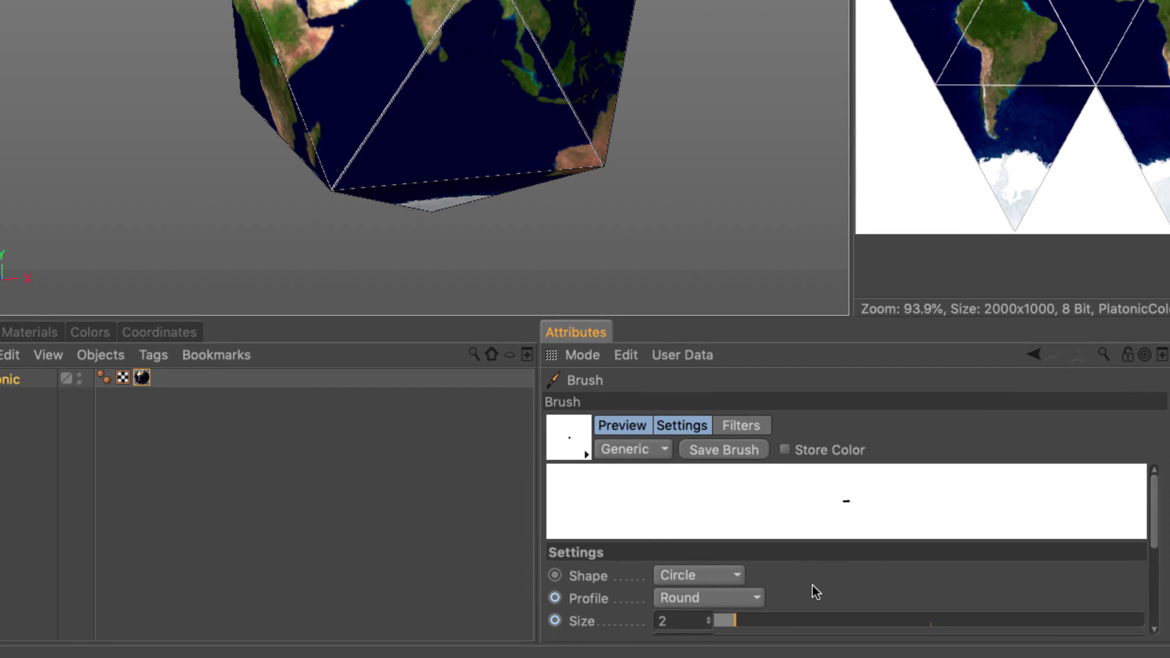
click(708, 624)
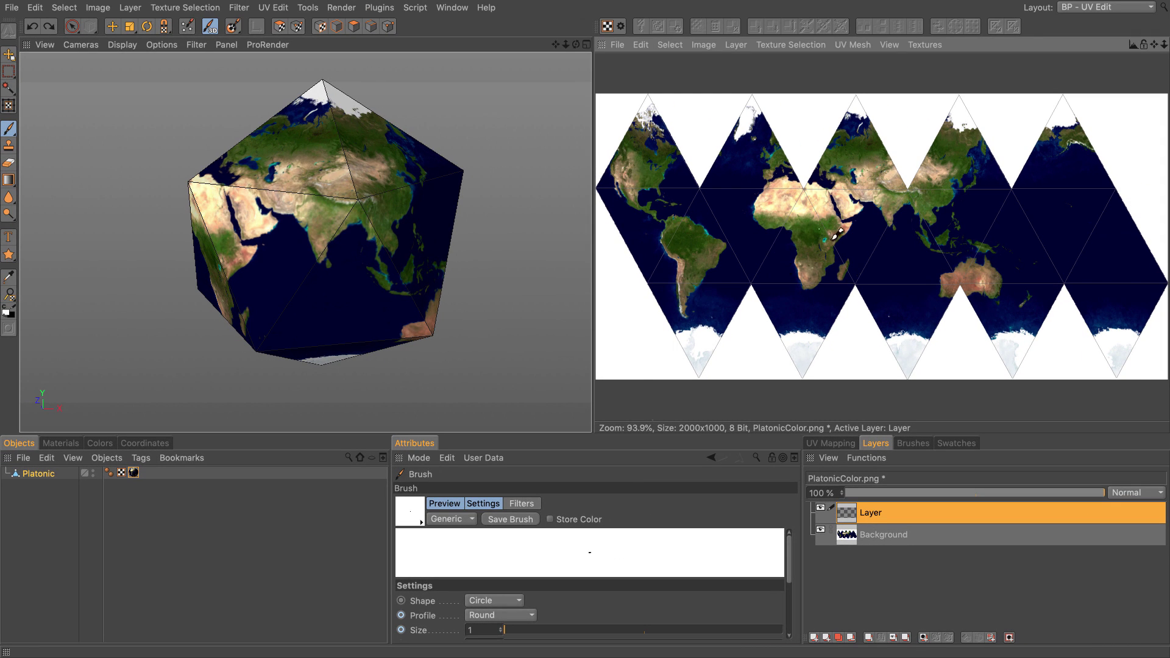
click(279, 28)
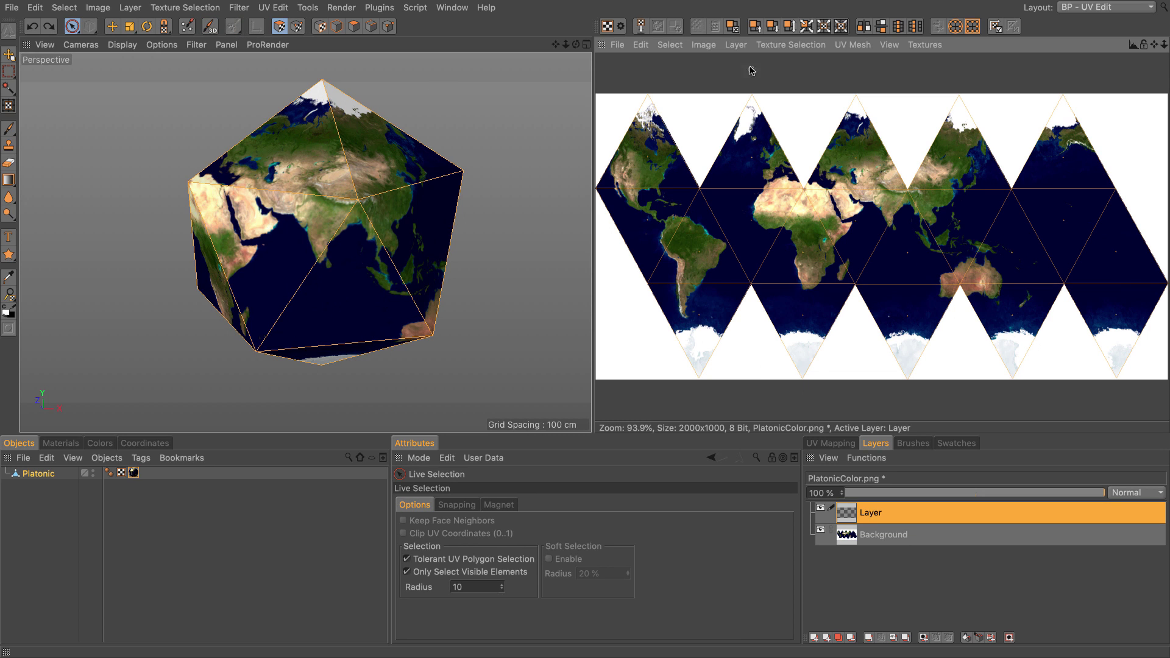
click(736, 46)
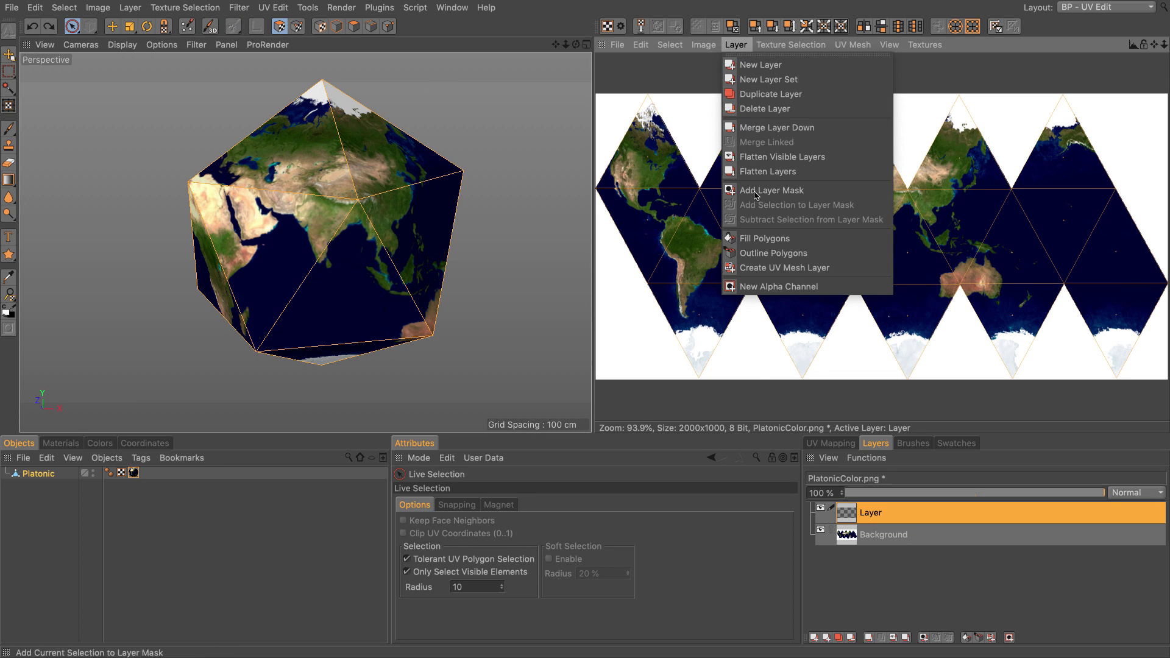
click(757, 252)
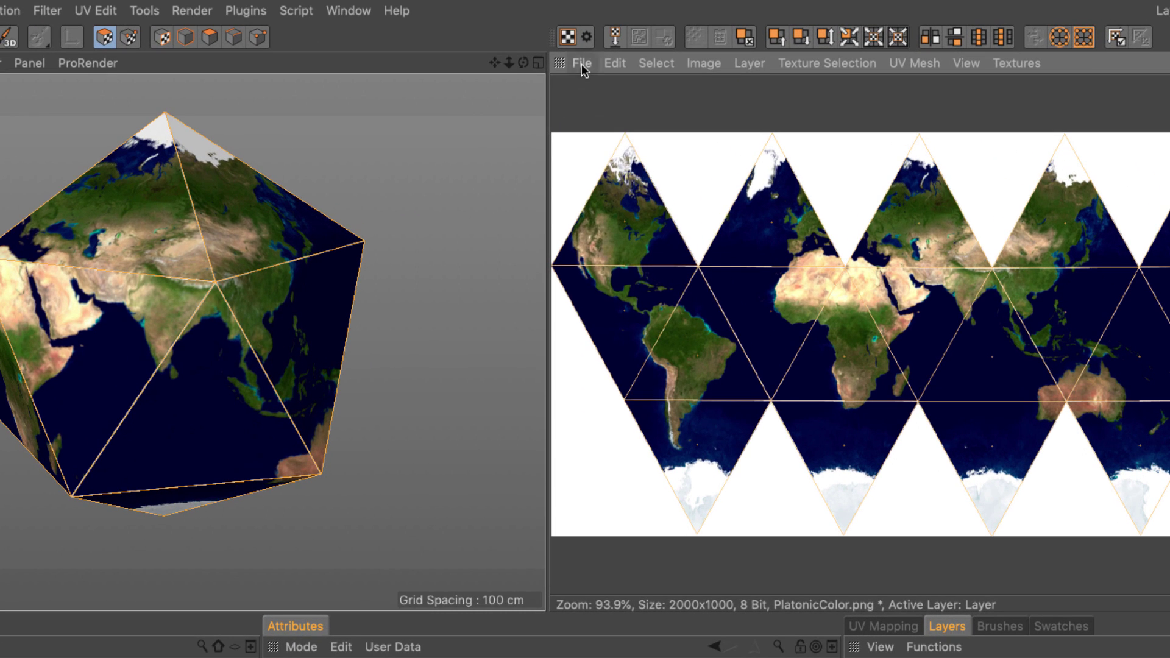
click(618, 46)
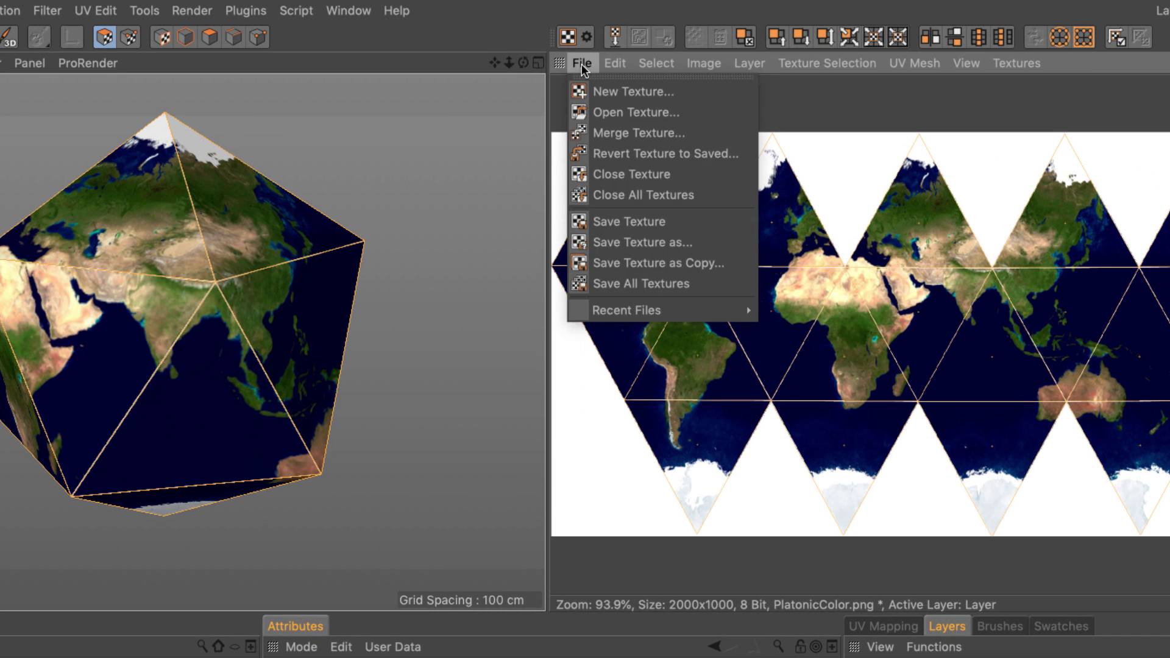
Save the layered texture as PlatonicColor.psd in PSD (*.psd) format.
click(602, 247)
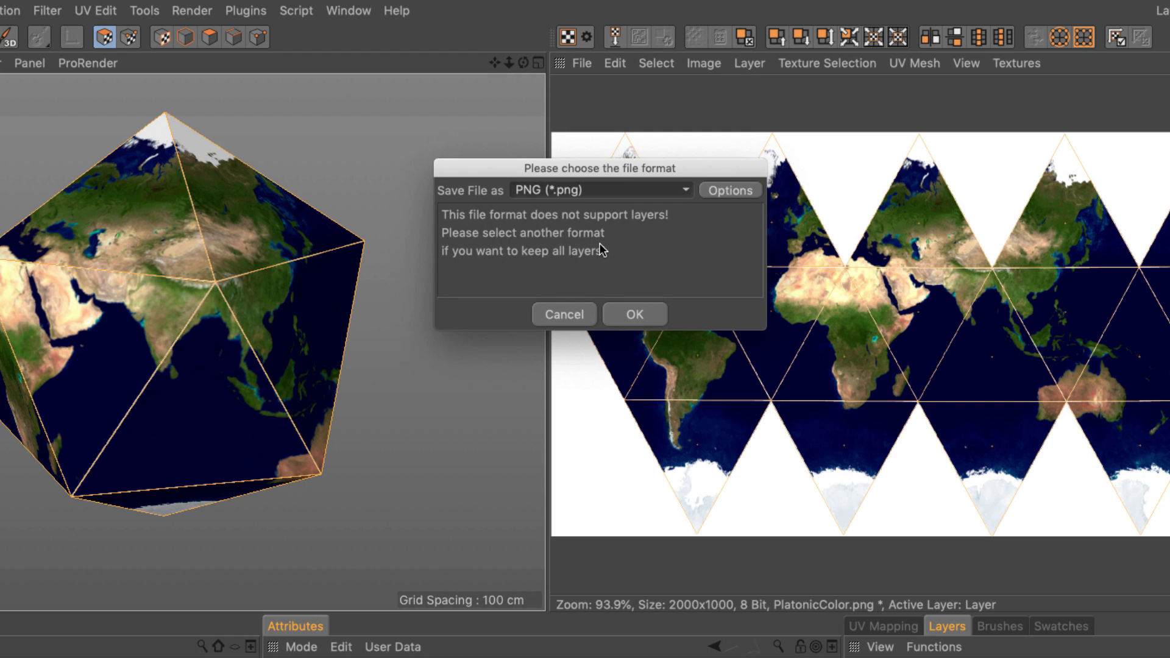
click(587, 192)
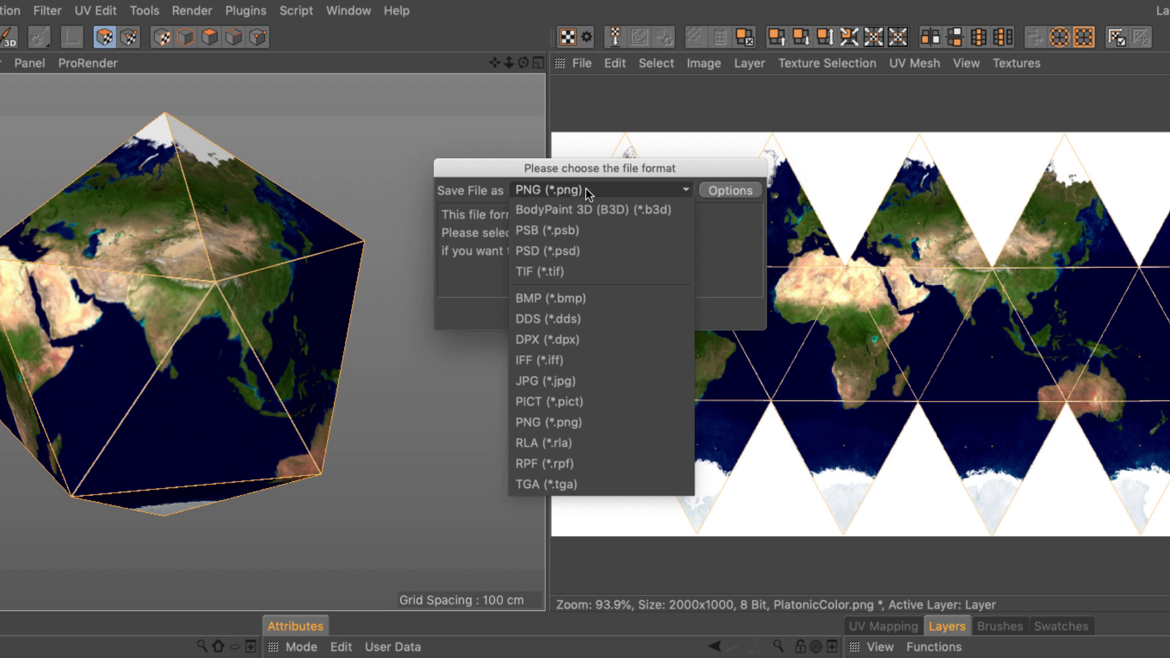
click(584, 250)
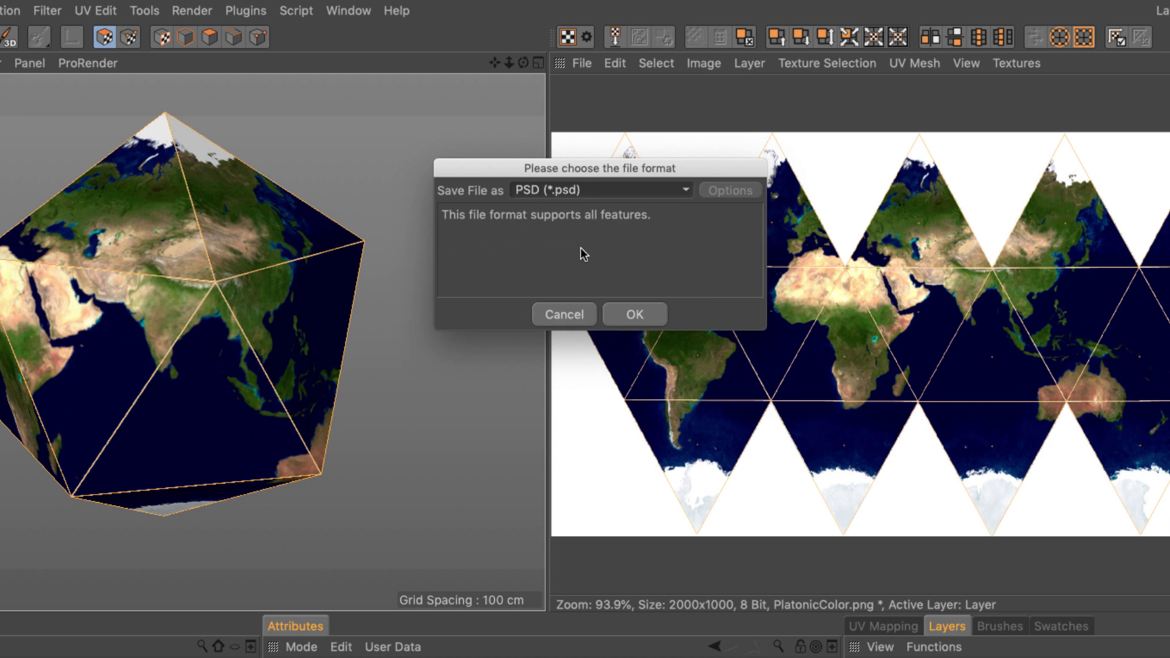
click(635, 313)
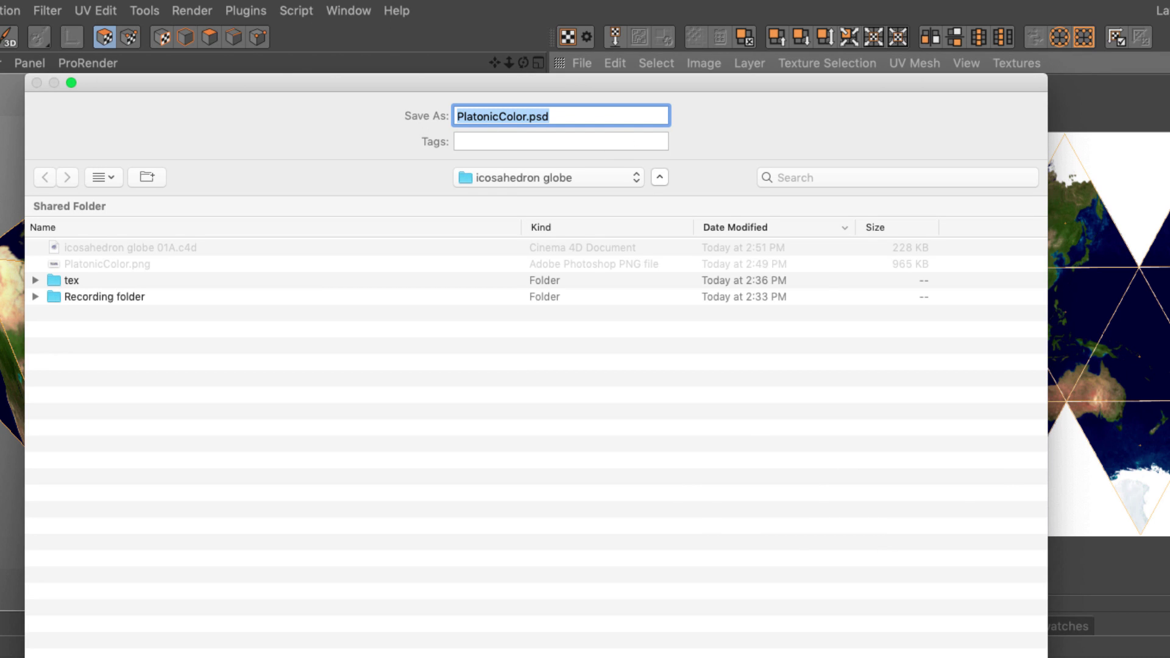
key(Return)
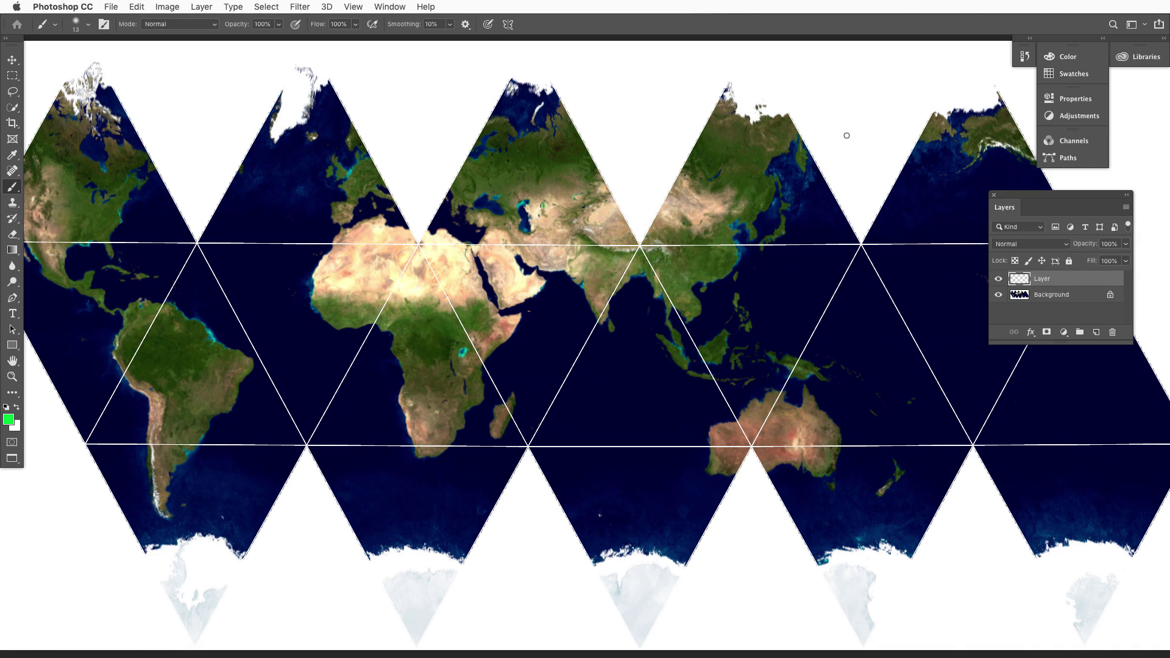
Compare the net with Layer hidden and shown, then invert Layer with Cmd+I to blacken outlines.
click(998, 280)
click(999, 280)
click(998, 280)
click(998, 279)
key(super+i)
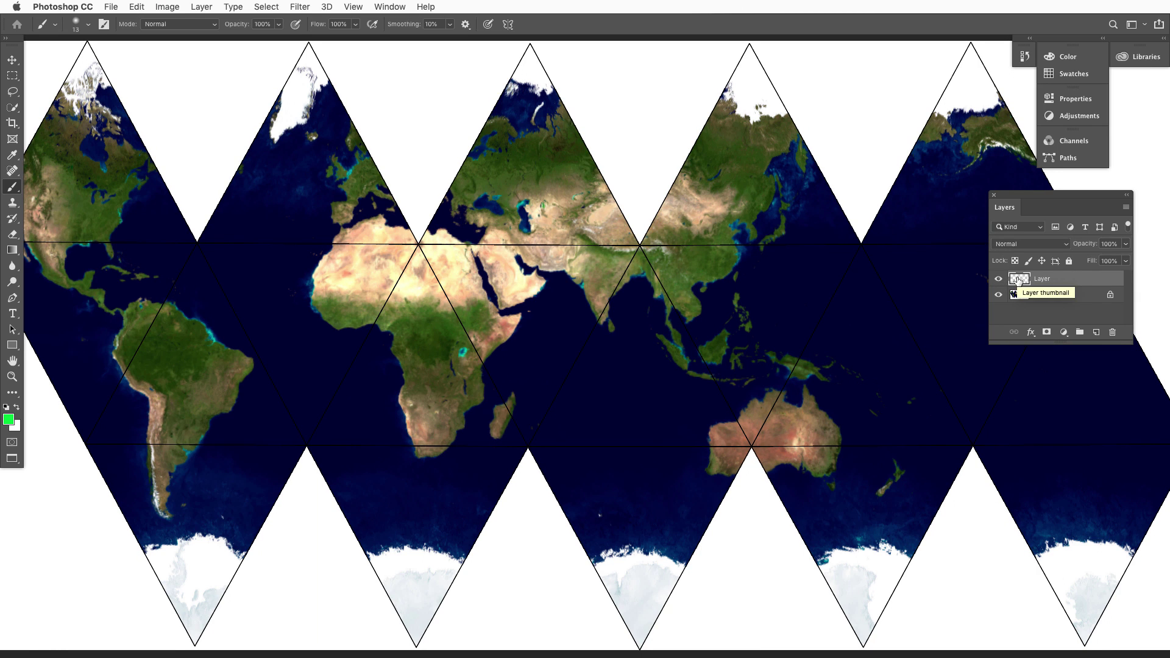